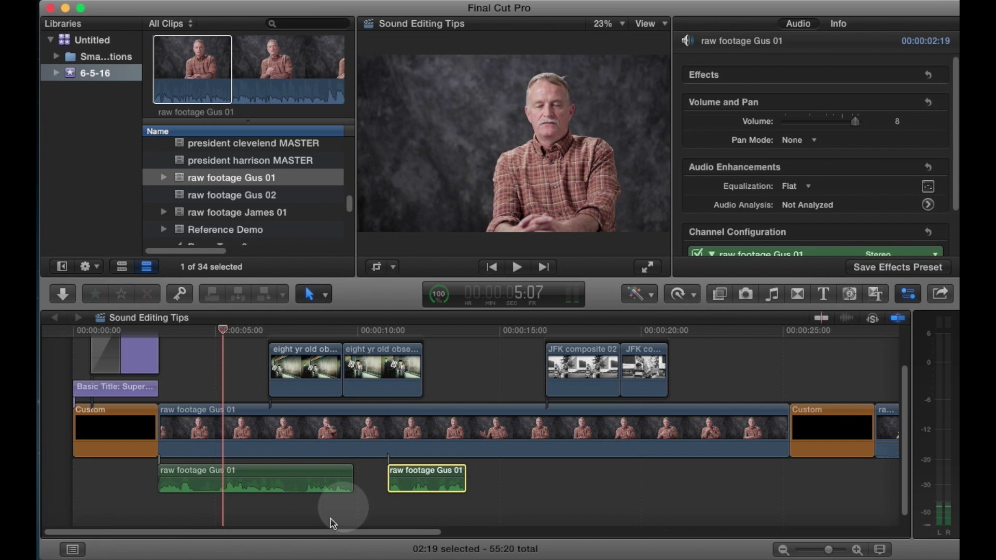
Step: Play the opening interview section in several passes to listen to the two audio clips and the gap between them
key("space")
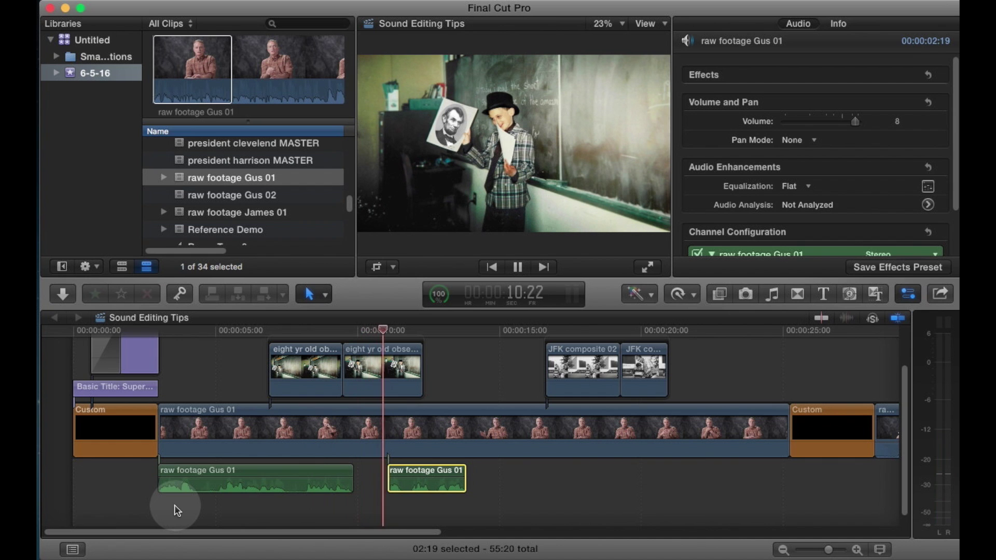
key("space")
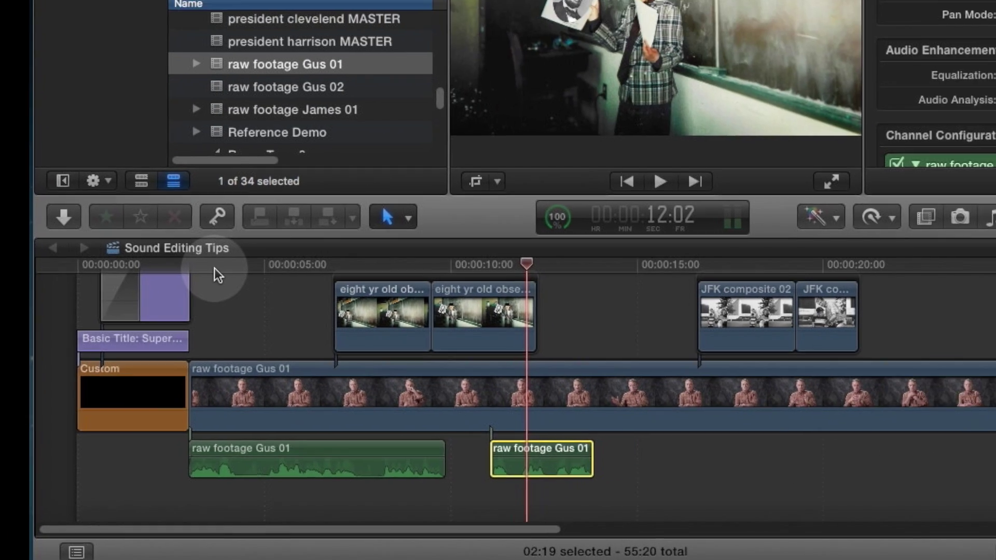
left_click(329, 77)
left_click_drag(178, 338, 185, 333)
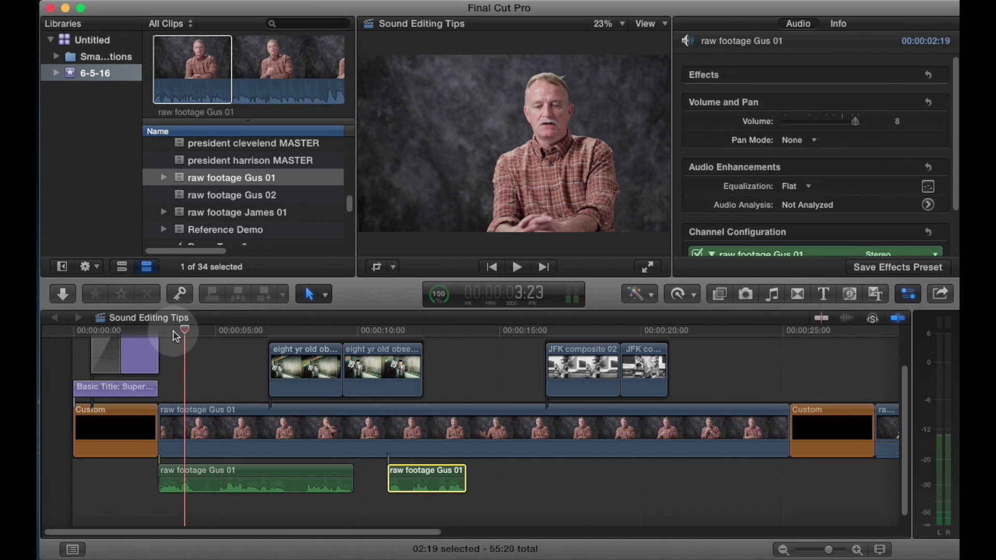
key("space")
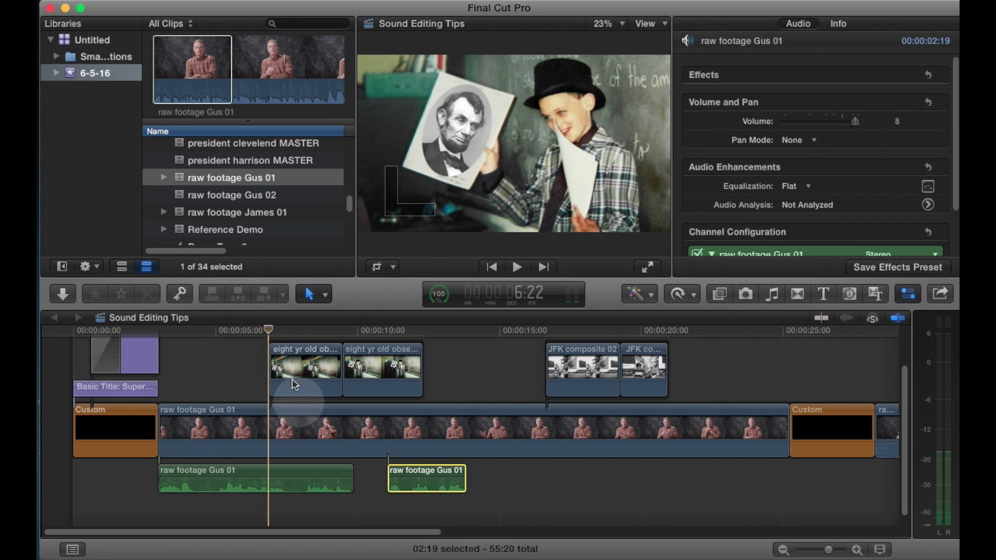
left_click(281, 330)
key("space")
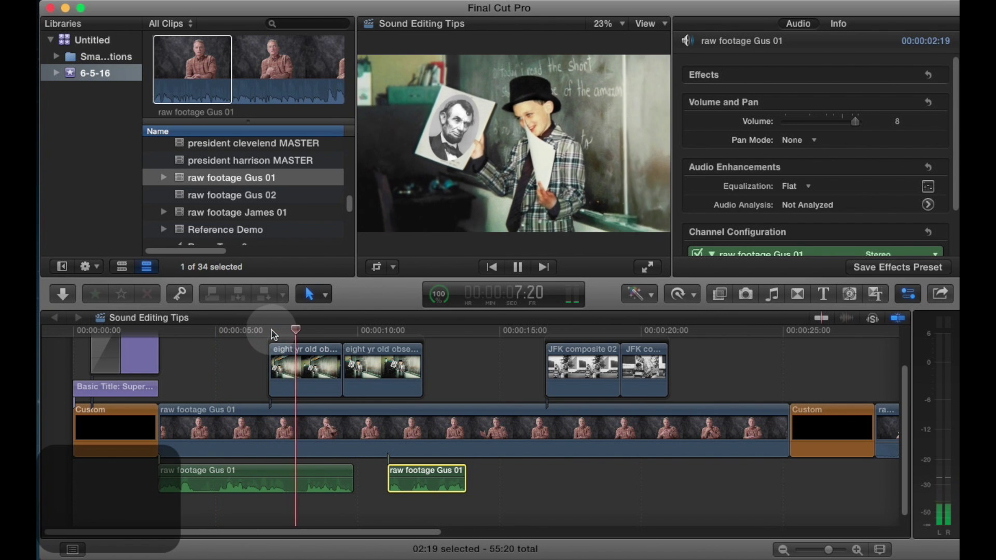
key("space")
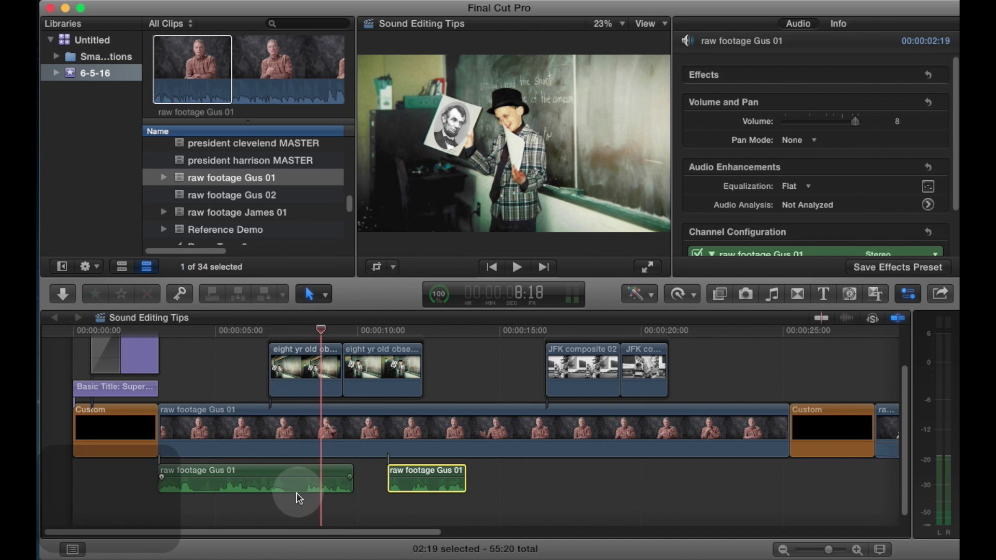
Step: Step through the first interview audio clip and park the playhead at 7:12, where the quiet passage starts
left_click(270, 330)
key("Right")
key("Right")
key("Right")
key("Right")
key("Right")
key("Right")
key("Right")
key("Right")
key("Right")
key("Right")
key("Right")
key("Right")
key("Right")
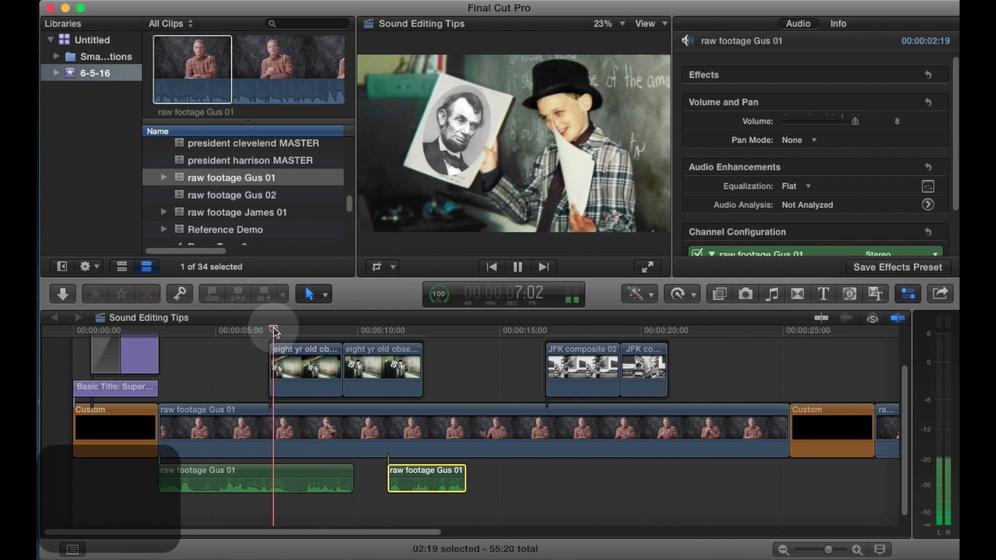
key("Right")
key("Right")
key("Left")
key("Right")
key("Right")
key("Left")
key("Left")
key("Left")
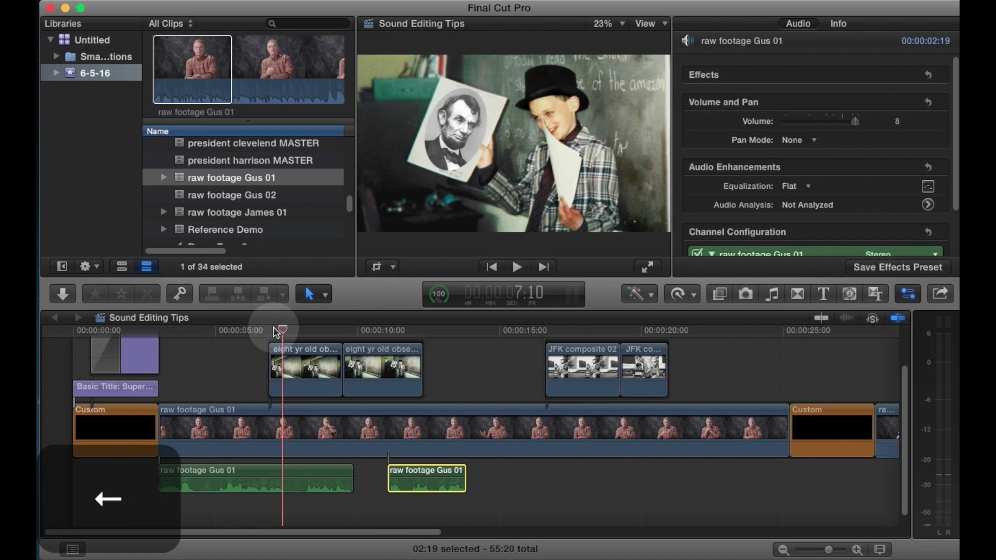
key("Right")
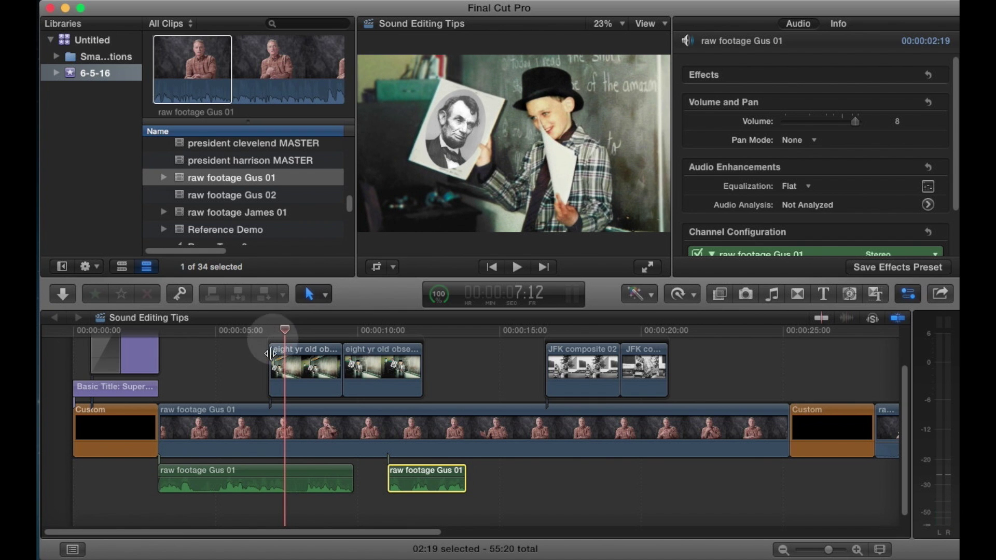
Step: Duplicate the first raw footage Gus 01 audio clip, placing the copy directly beneath the original at the same start time
scroll(297, 474, "down", 1)
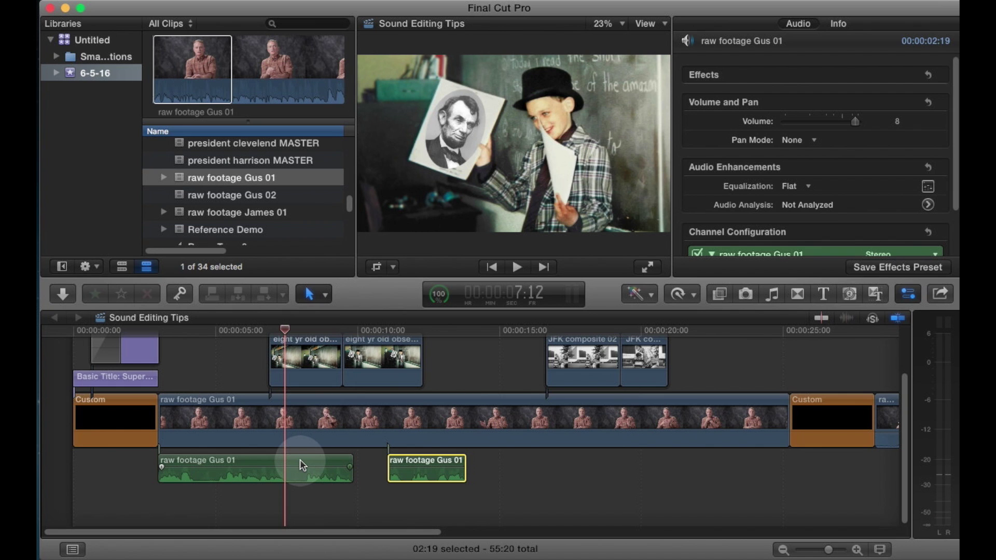
left_click(300, 459)
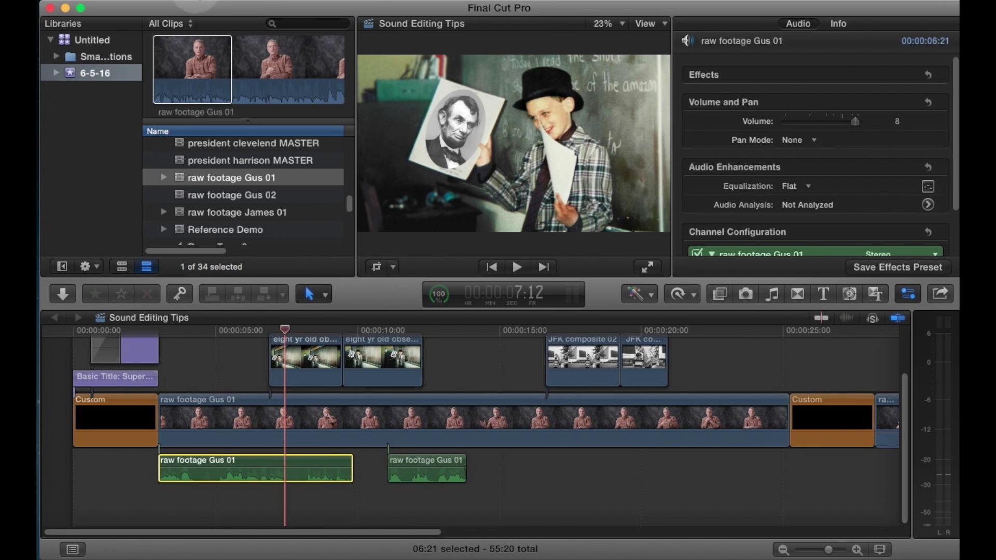
left_click(199, 1)
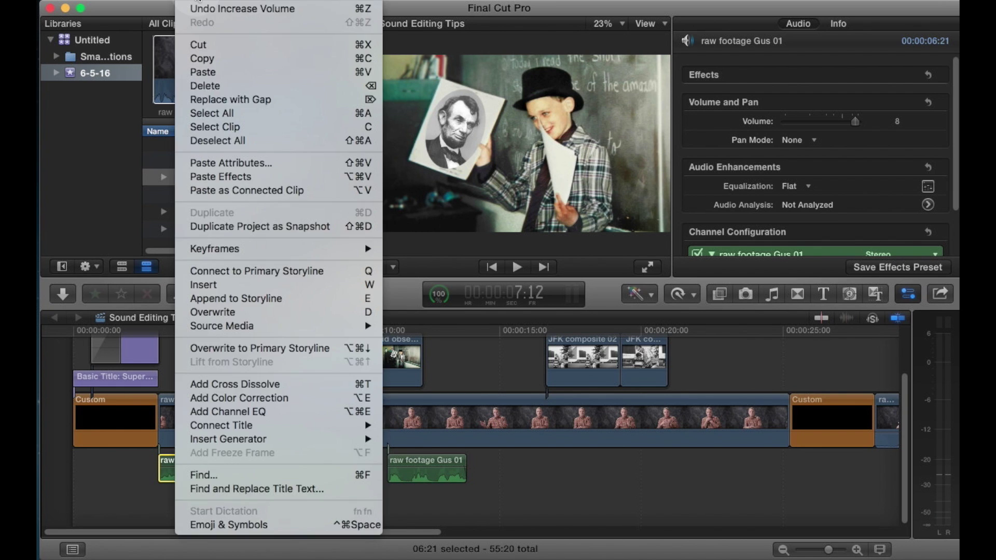
left_click(210, 60)
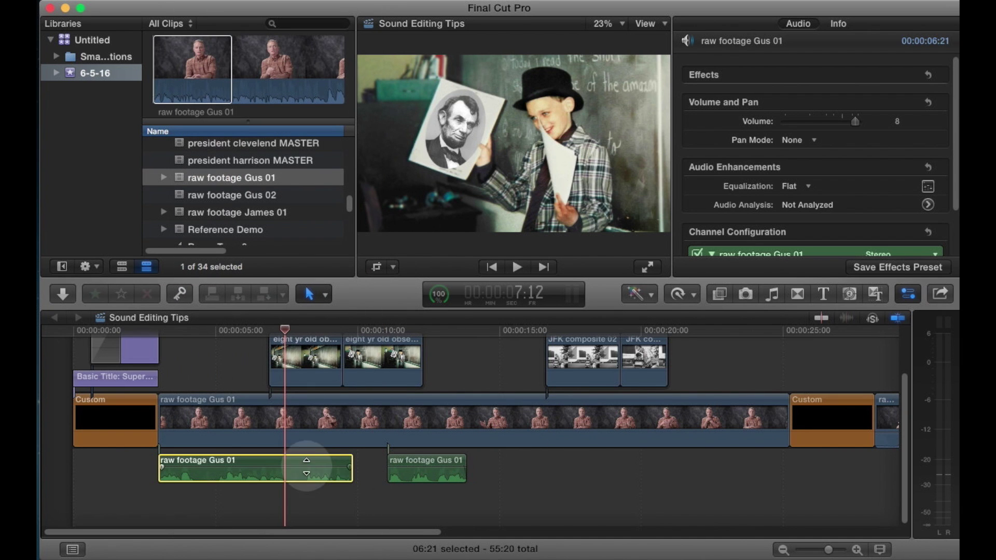
left_click_drag(306, 462, 312, 501)
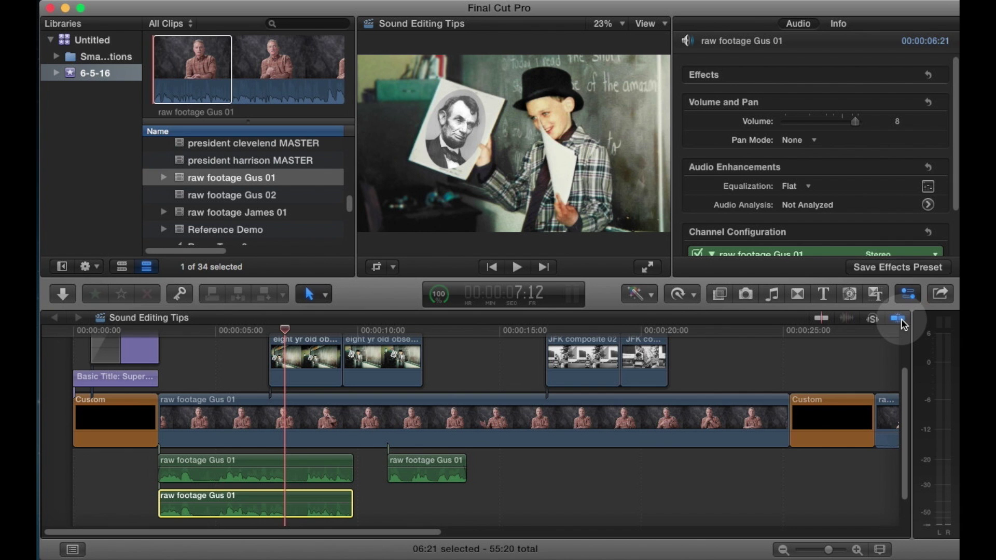
mouse_move(307, 497)
left_mouse_down()
mouse_move(324, 499)
mouse_move(309, 503)
mouse_move(321, 488)
left_mouse_up()
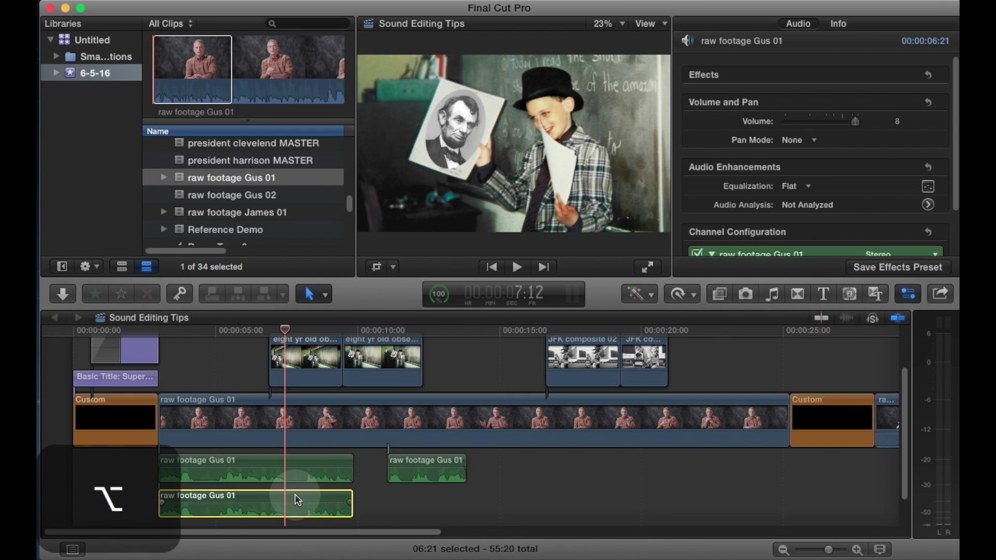
Step: Trim the duplicate audio clip to the quiet passage, starting at 7:12 and ending at 8:05
key("alt+bracketleft")
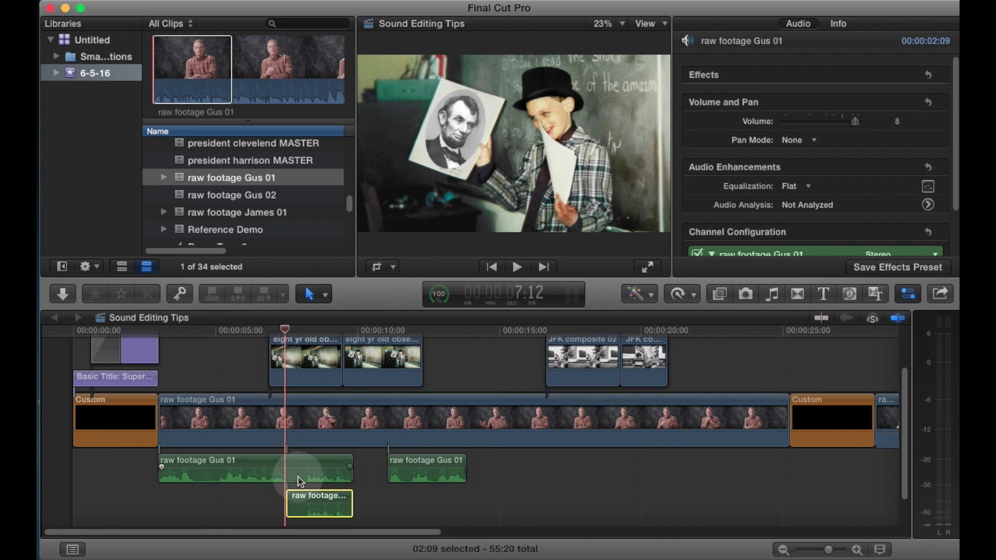
key("Right")
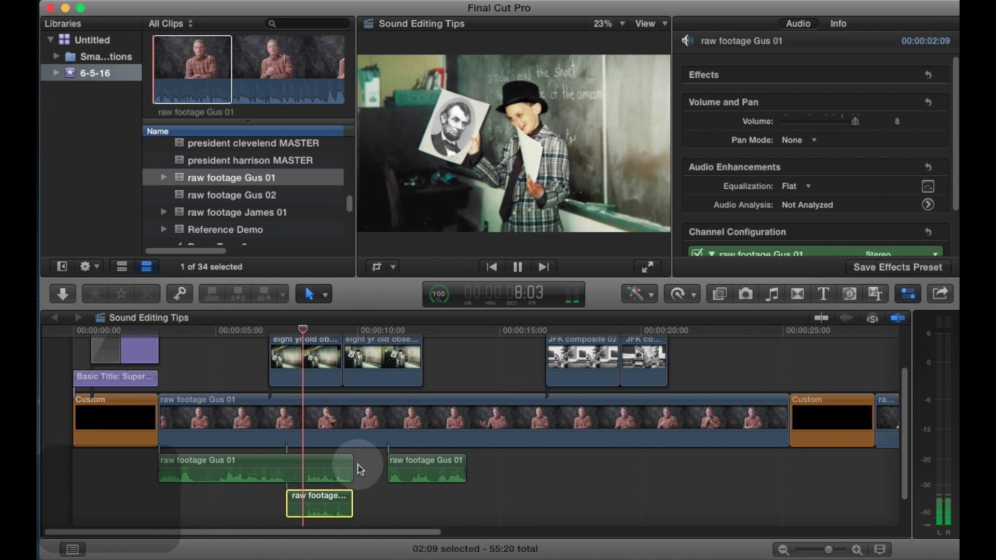
key("Left")
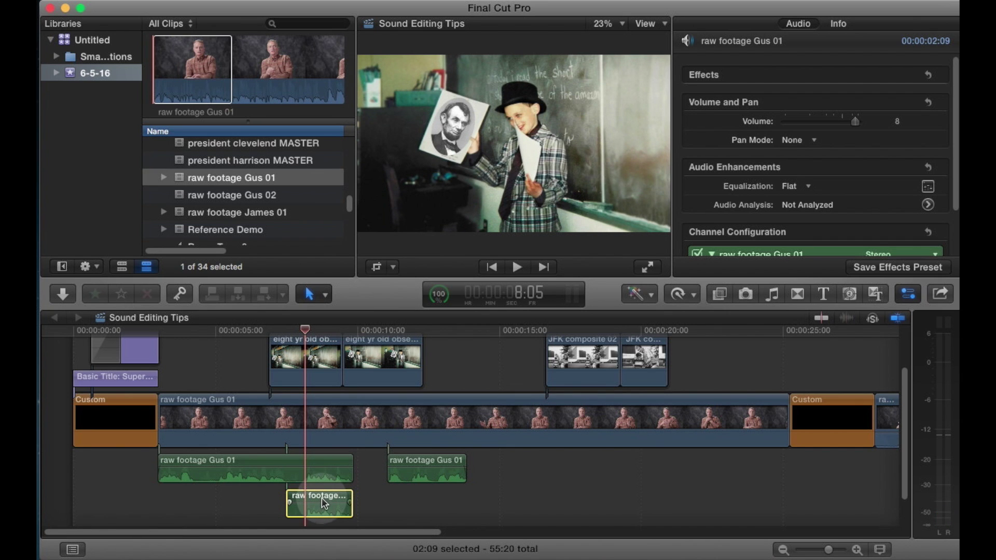
key("alt+bracketright")
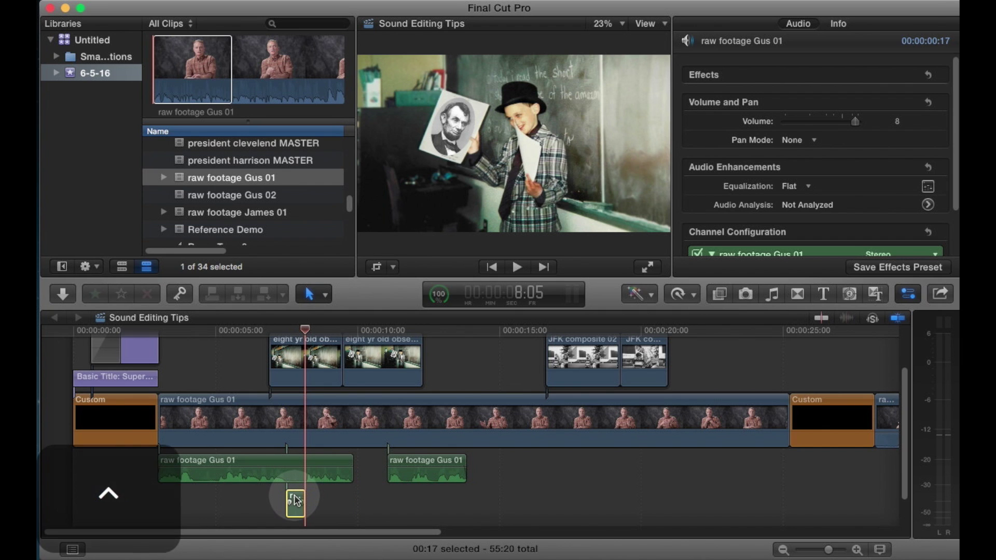
Step: Check the trimmed audio clip's duration and play around the playhead to listen to it
key("ctrl+d")
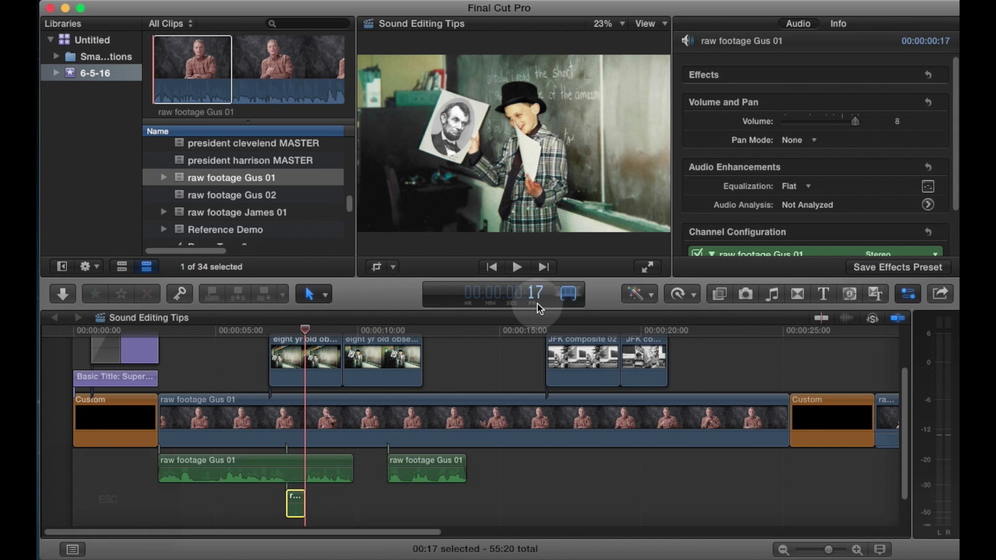
key("Escape")
key("shift+/")
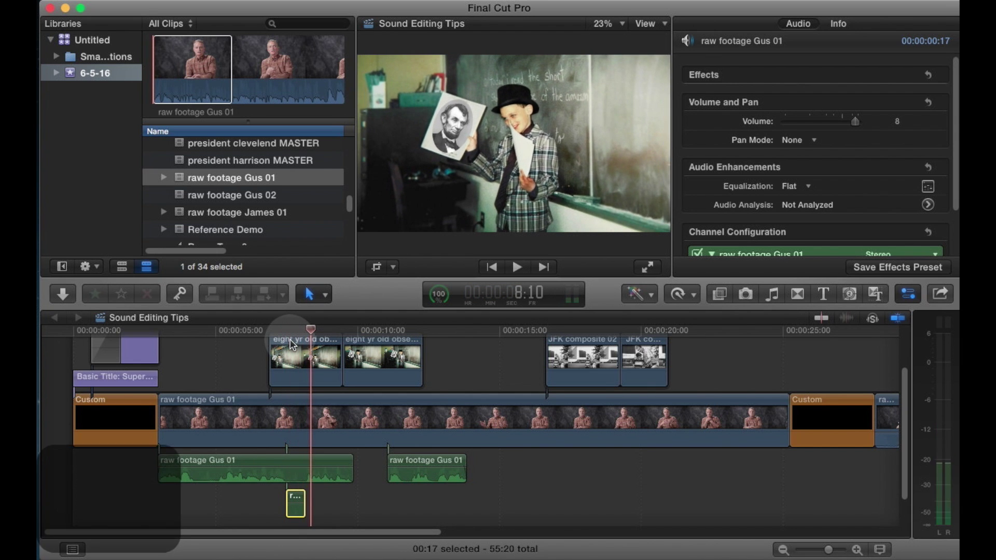
Step: Move the short quiet audio clip to the end of the primary storyline, directly after raw footage James 01
left_click(296, 502)
left_click_drag(297, 502, 497, 472)
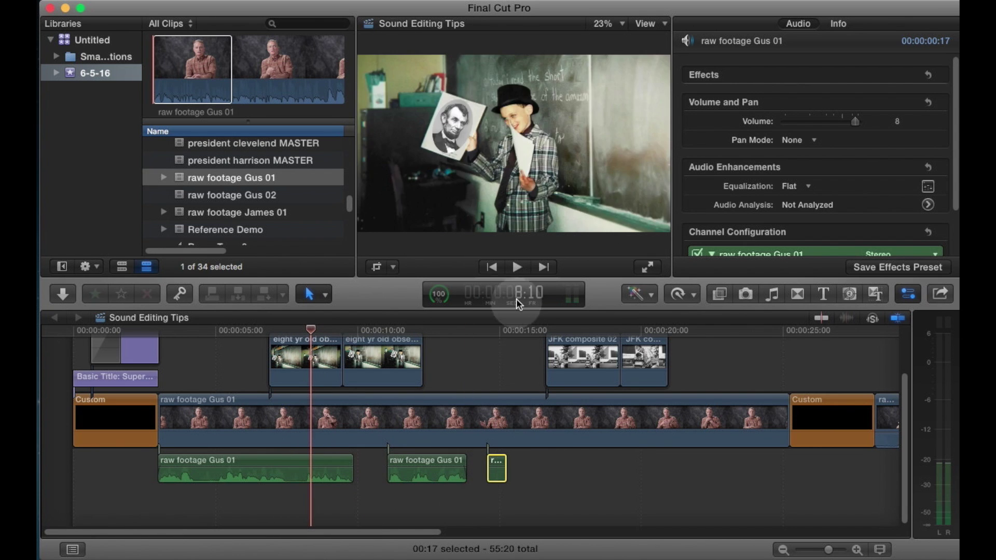
left_click(513, 331)
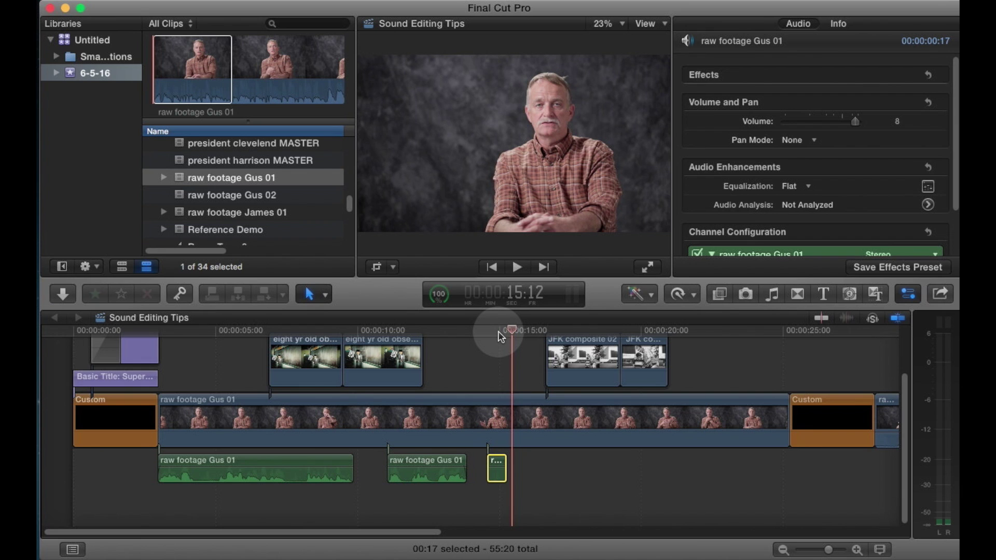
left_click(497, 467)
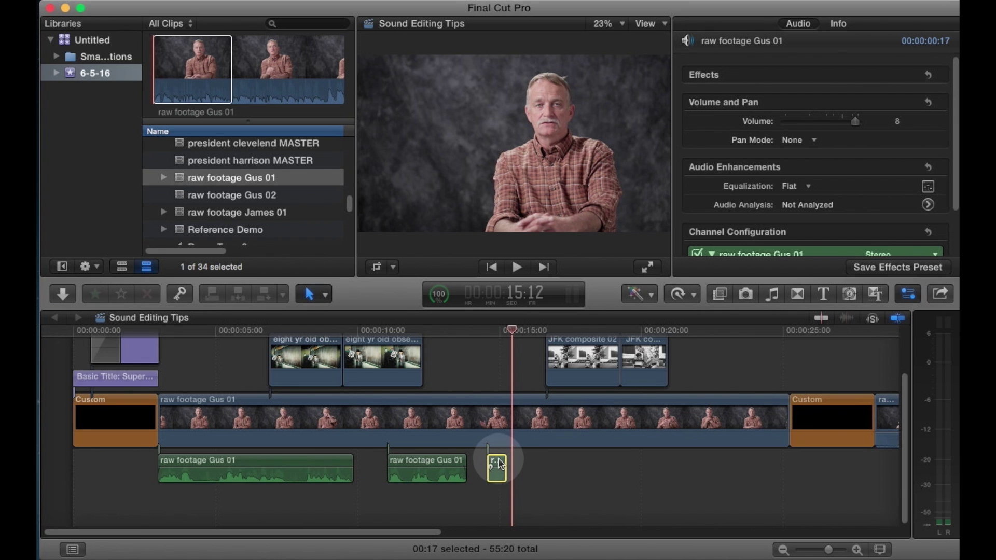
left_click_drag(499, 466, 689, 408)
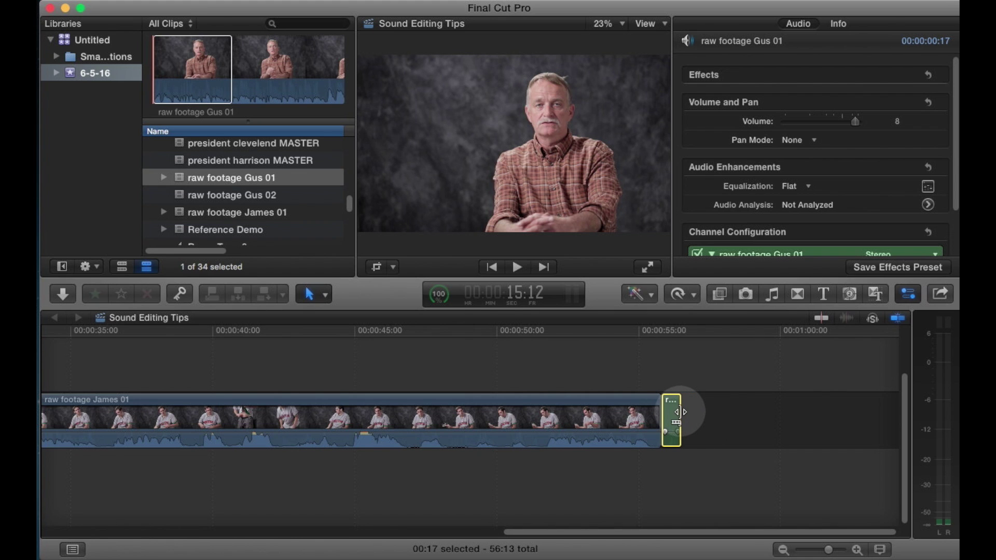
Step: Trim two frames off the end and two frames off the start of the short quiet clip
left_click(680, 412)
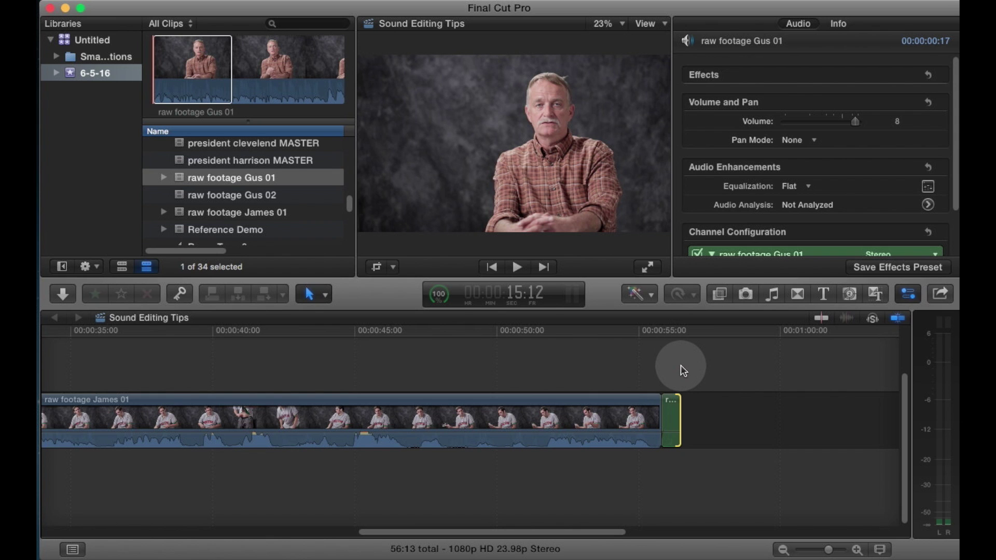
key("minus")
key("2")
key("Return")
left_click(664, 416)
key("plus")
key("2")
key("Return")
Step: Copy the short quiet clip and paste the copy right behind it at 56:09
left_click(673, 417)
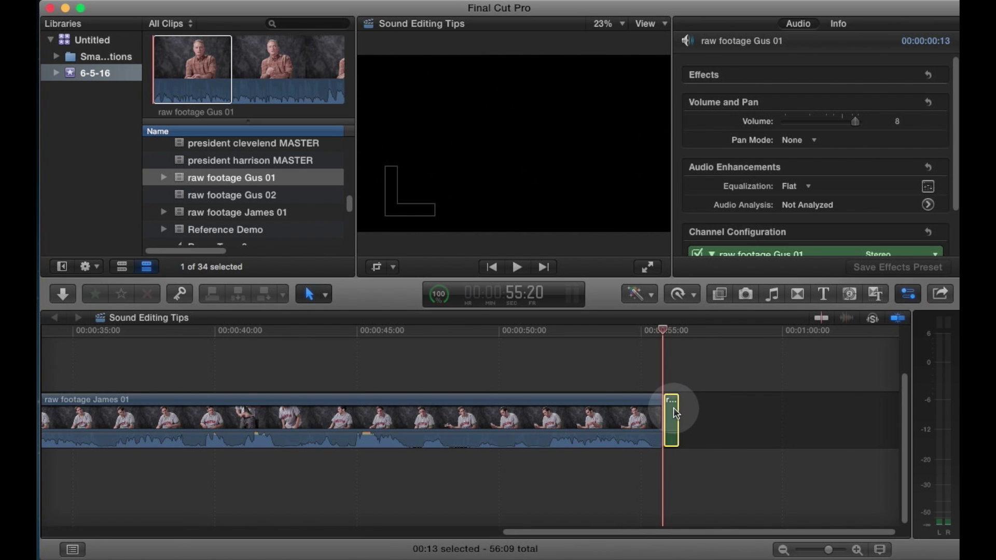
left_click(200, 1)
left_click(202, 58)
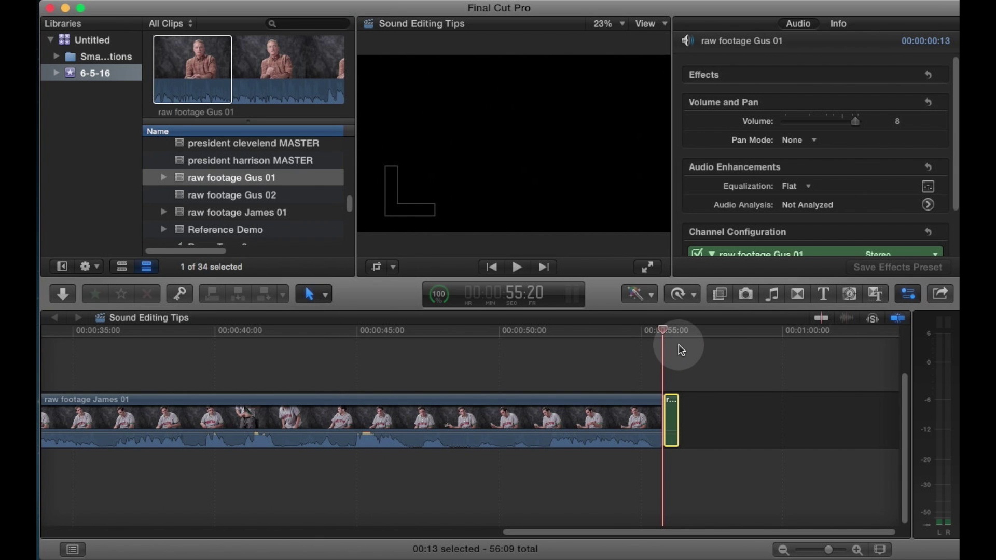
key("Down")
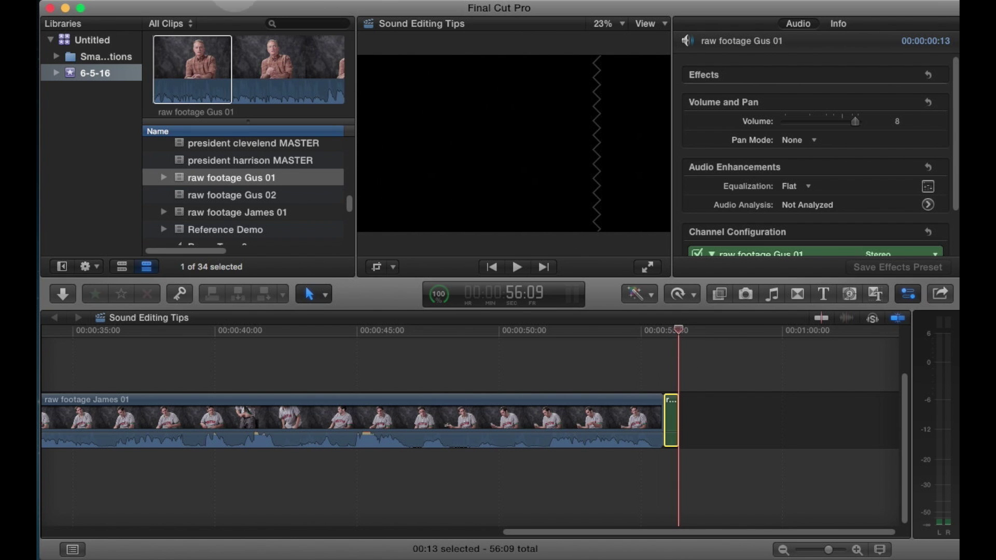
left_click(200, 1)
left_click(207, 72)
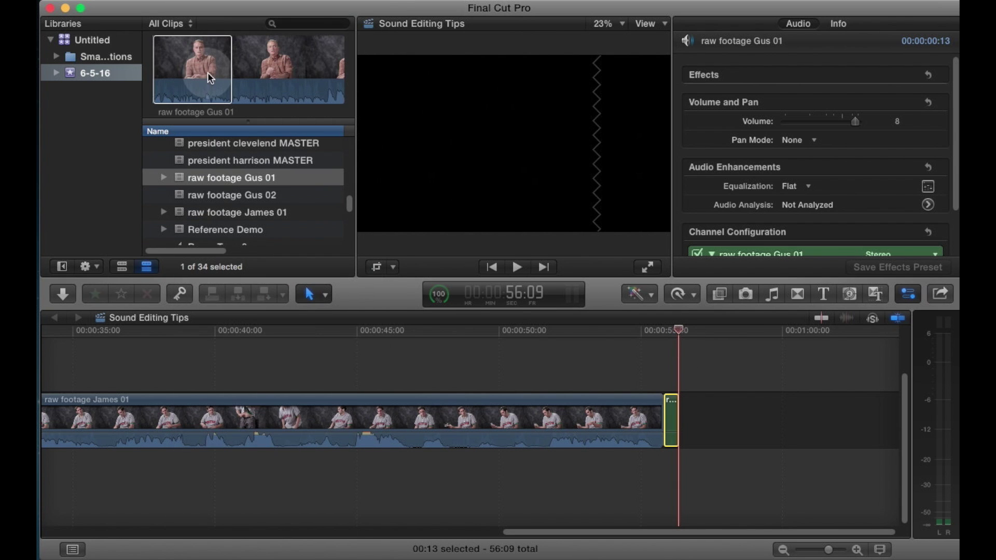
Step: Add a Cross Dissolve at the cut between the two quiet raw footage Gus 01 clips and select the transition
key("super+equal")
key("super+equal")
key("super+equal")
key("super+minus")
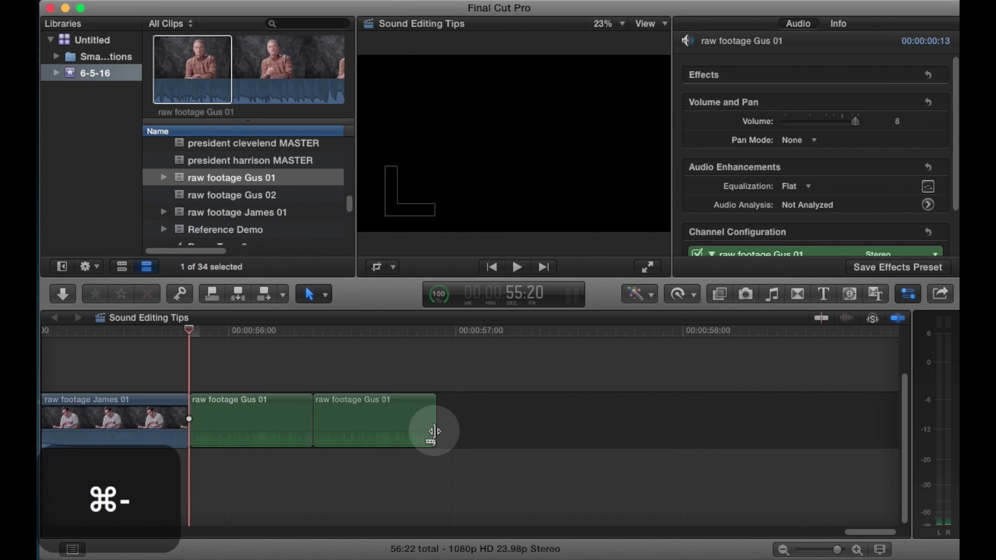
left_click(313, 402)
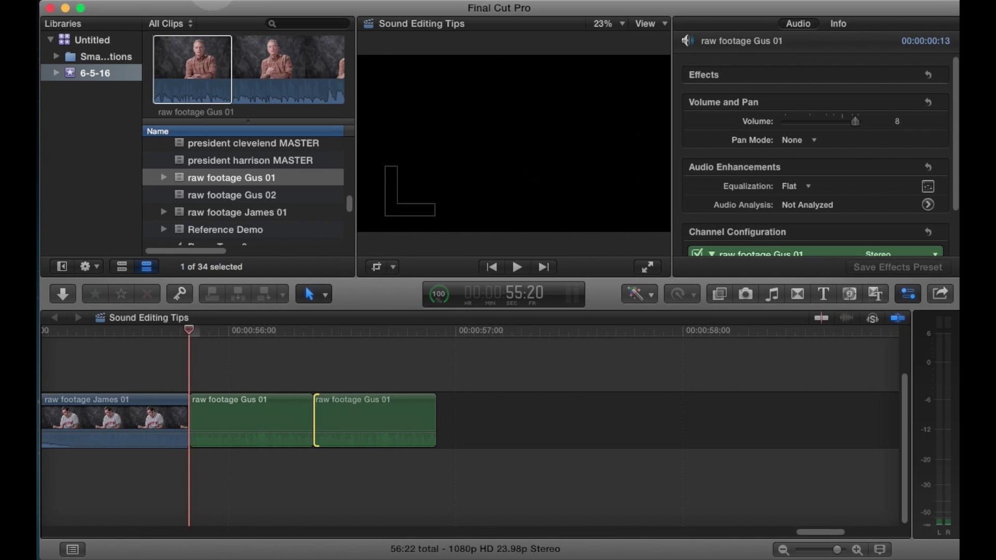
left_click(191, 2)
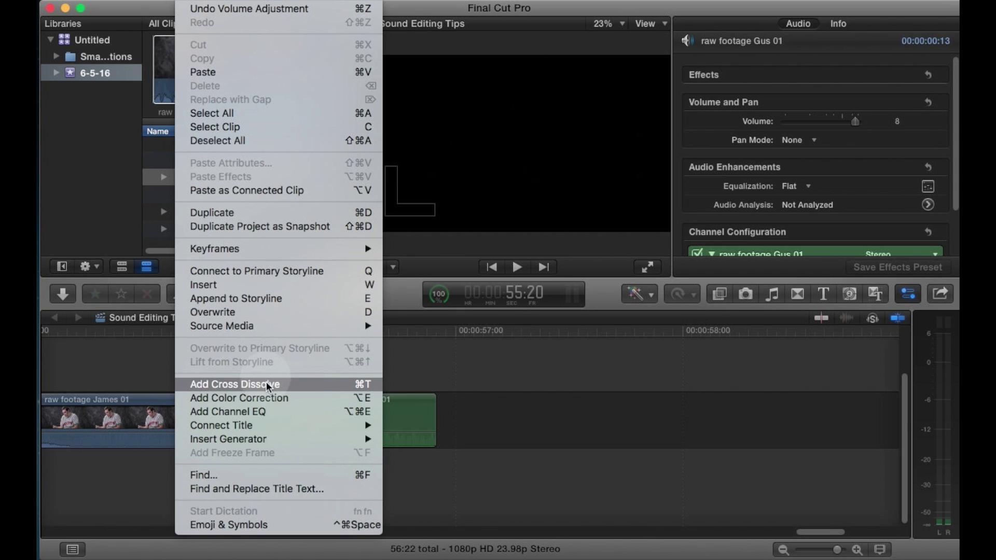
left_click(267, 384)
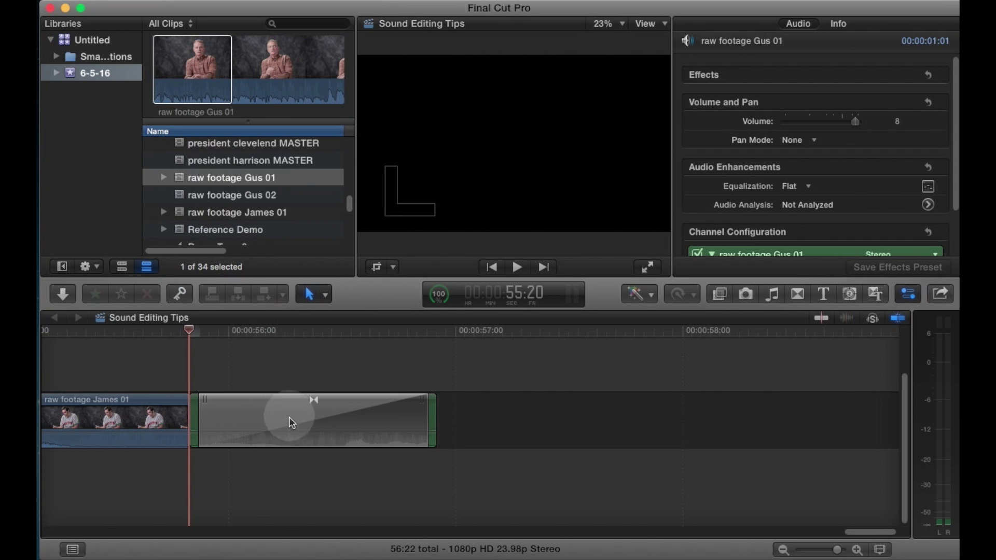
left_click(290, 423)
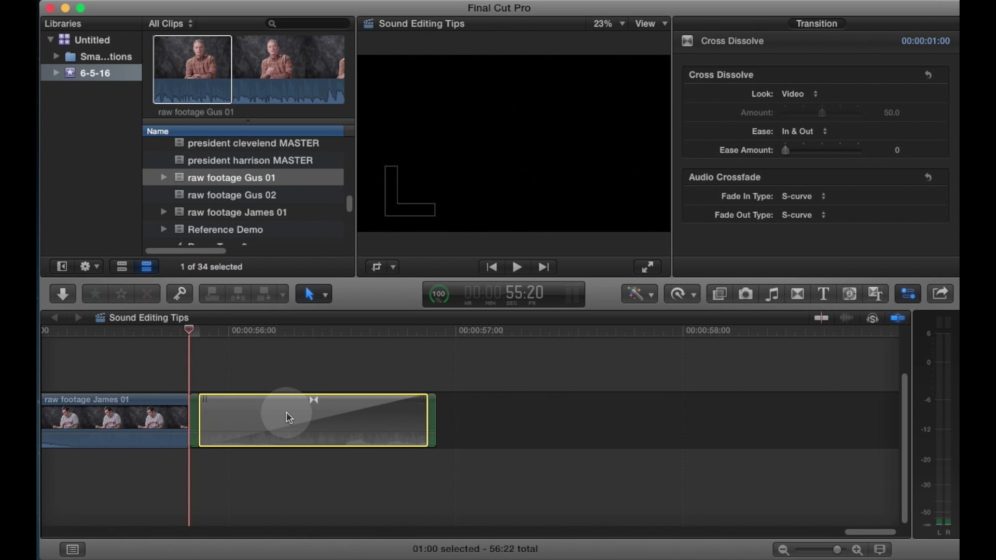
Step: Set the Cross Dissolve's duration to 3 frames and play the timeline to check the sound
right_click(289, 416)
left_click(309, 421)
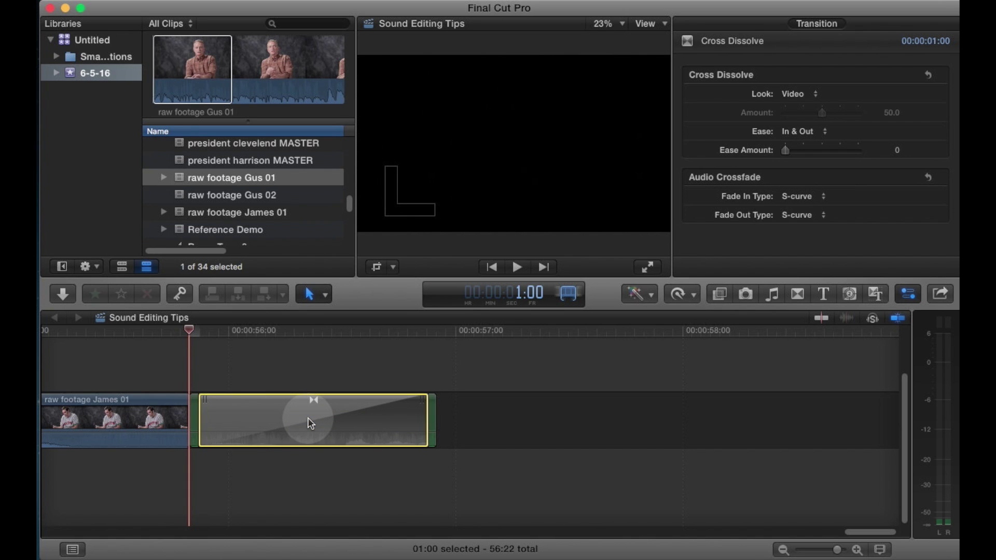
type("3")
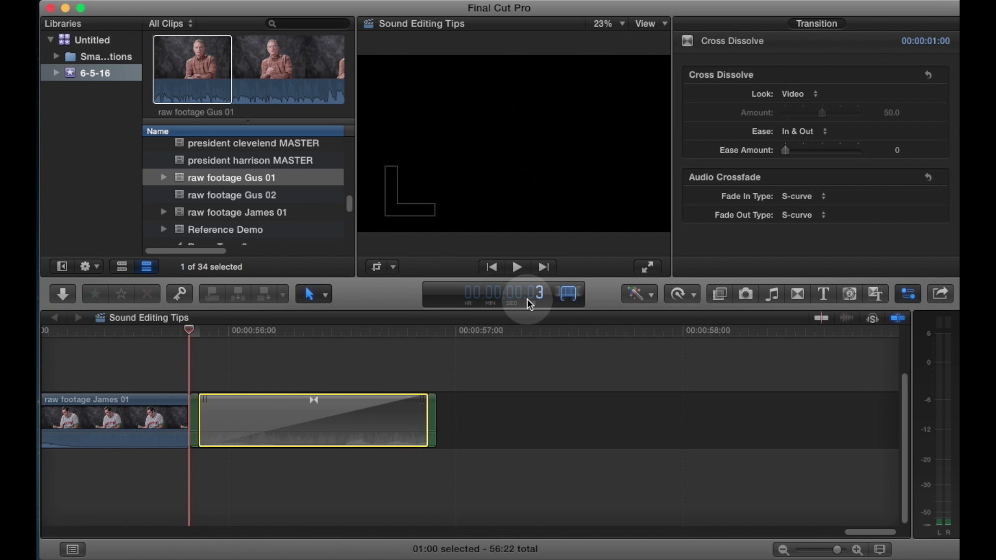
key("Return")
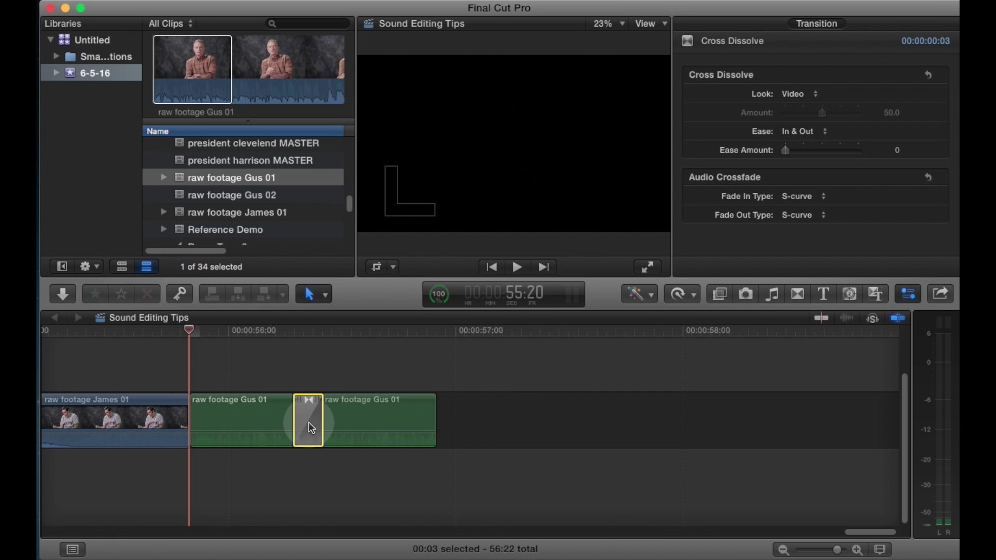
key("super+minus")
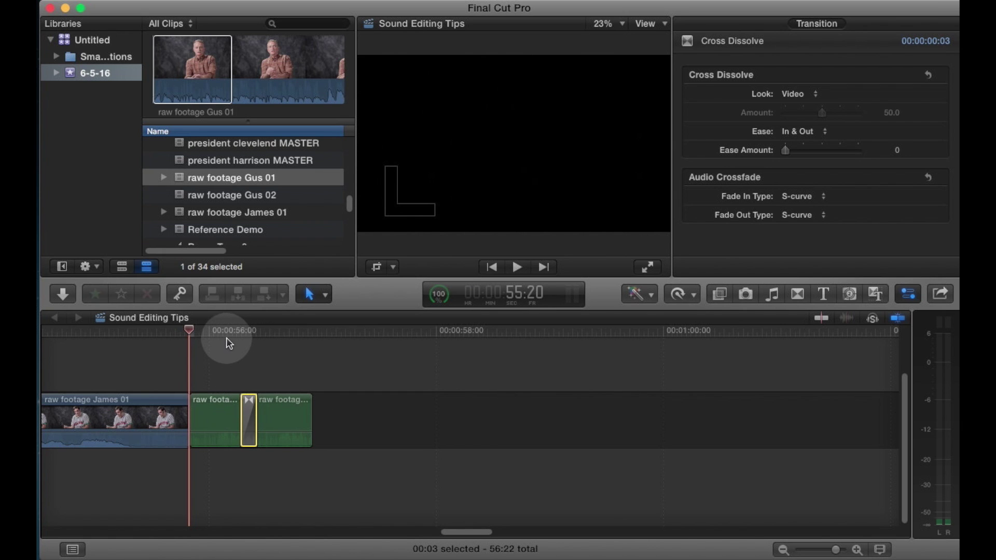
key("space")
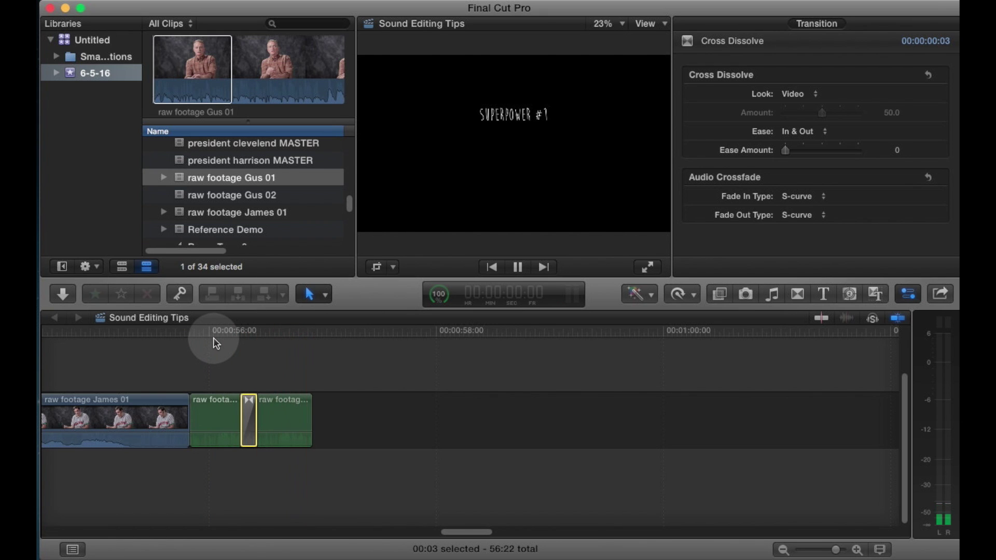
key("space")
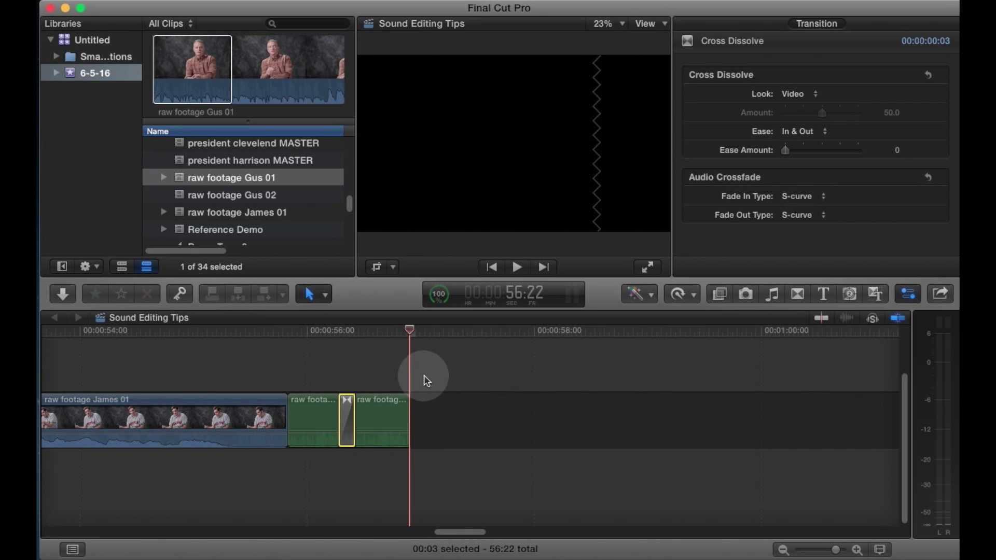
Step: Delete the second quiet raw footage Gus 01 clip, keeping the Cross Dissolve at the end of the first one
left_click(409, 383)
left_click_drag(409, 382, 309, 420)
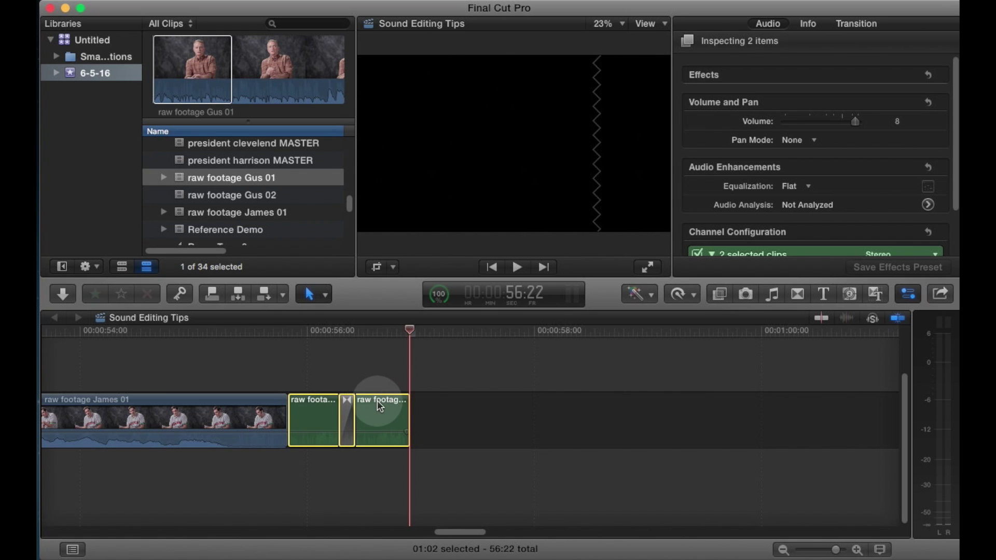
left_click(384, 371)
left_click(388, 415)
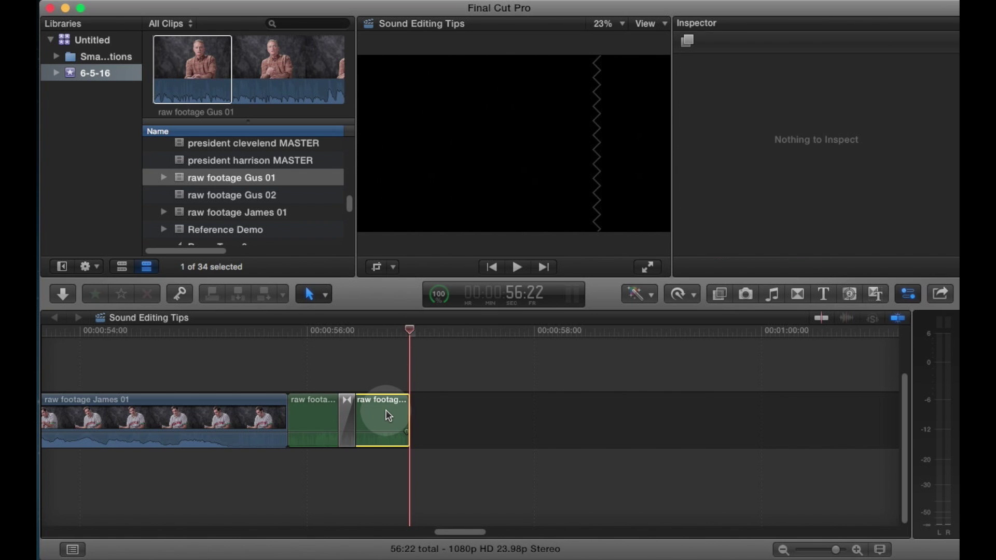
key("BackSpace")
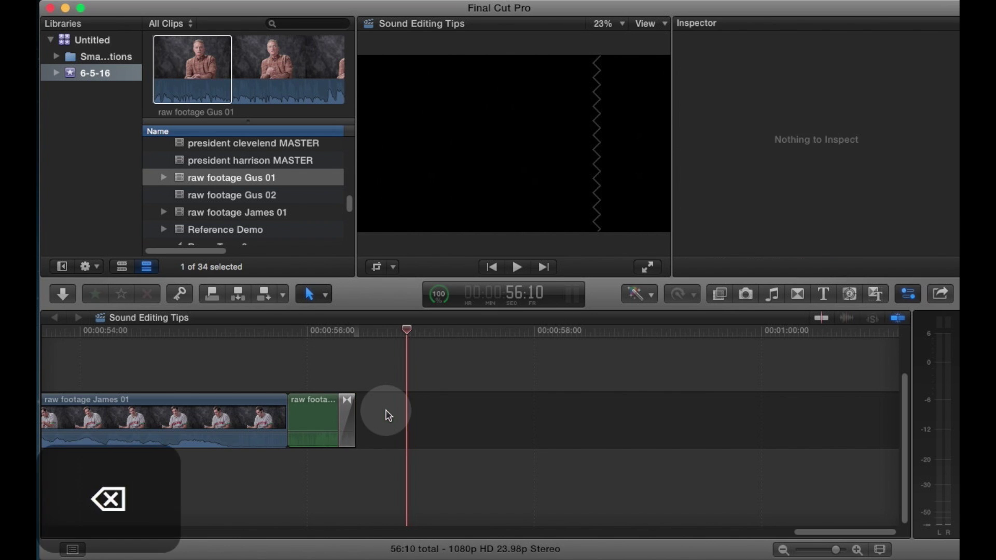
Step: Copy the remaining quiet clip together with its Cross Dissolve and paste two copies one after another at the end of the timeline
left_click_drag(366, 372, 343, 411)
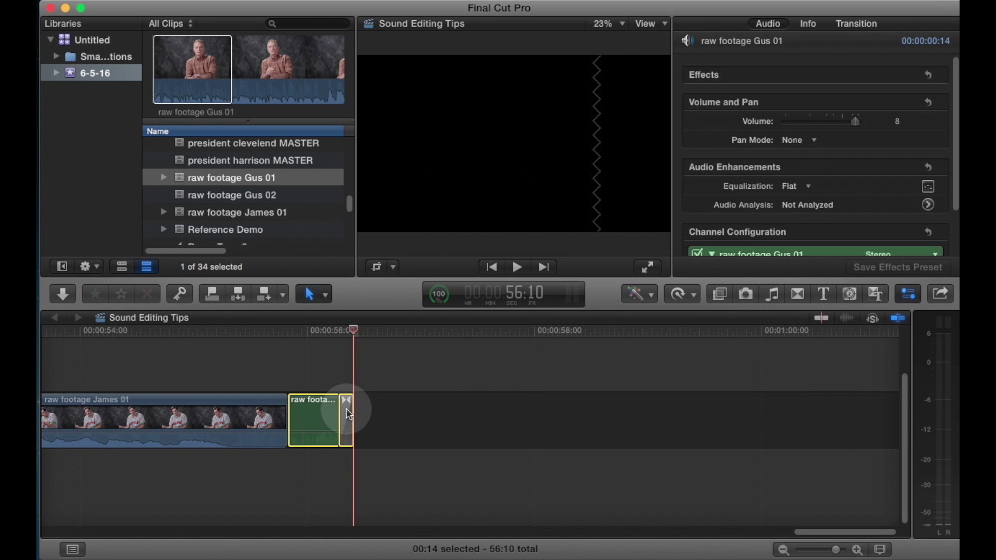
key("super+c")
key("Down")
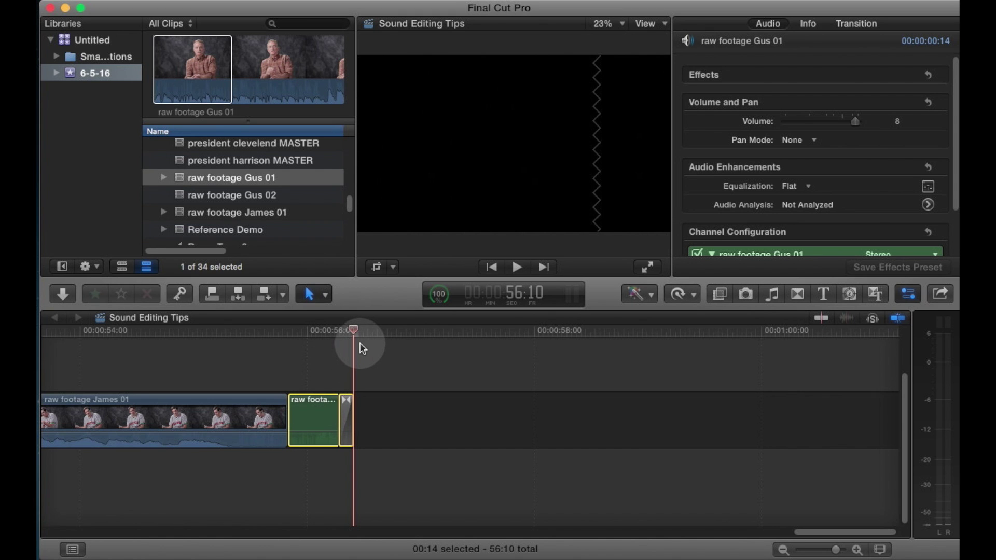
key("super+v")
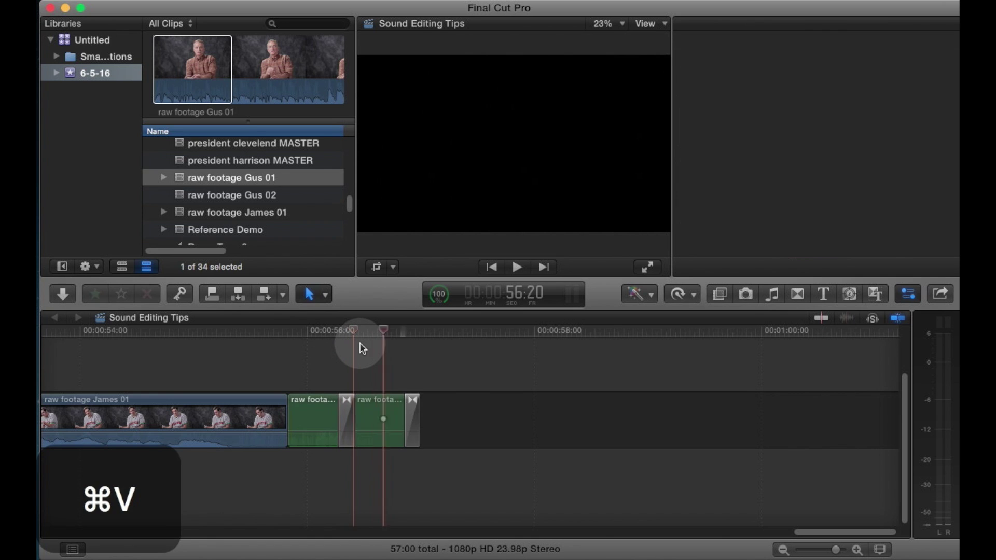
key("Down")
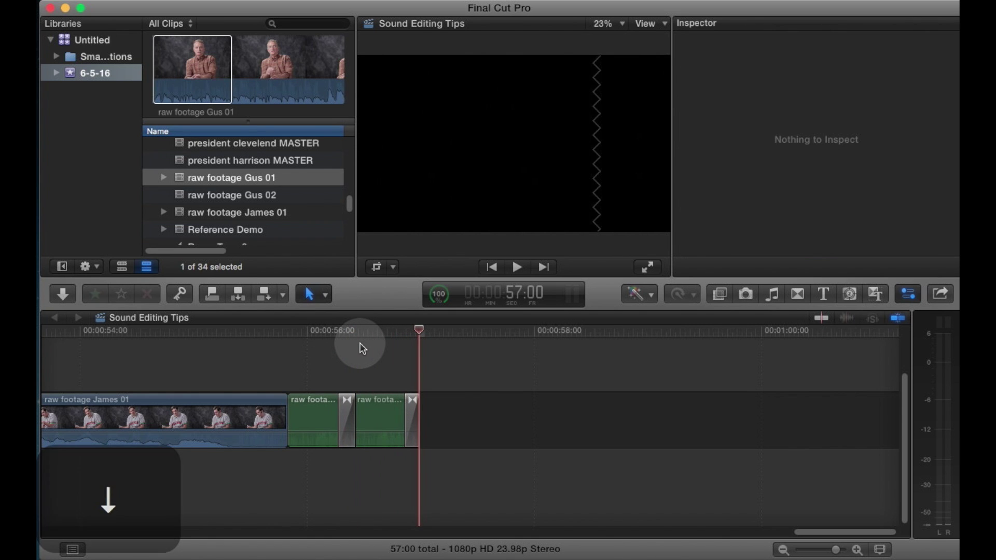
key("super+v")
key("Down")
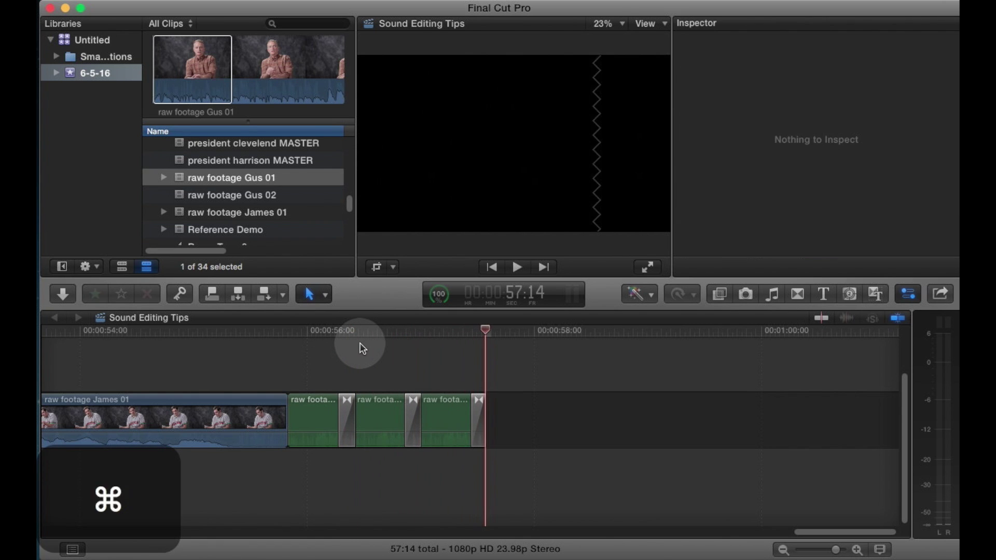
Step: Paste three more copies of the quiet clip with its dissolve at the end and delete the Cross Dissolve after the last clip
key("super+v")
key("Down")
key("super+v")
key("super+v")
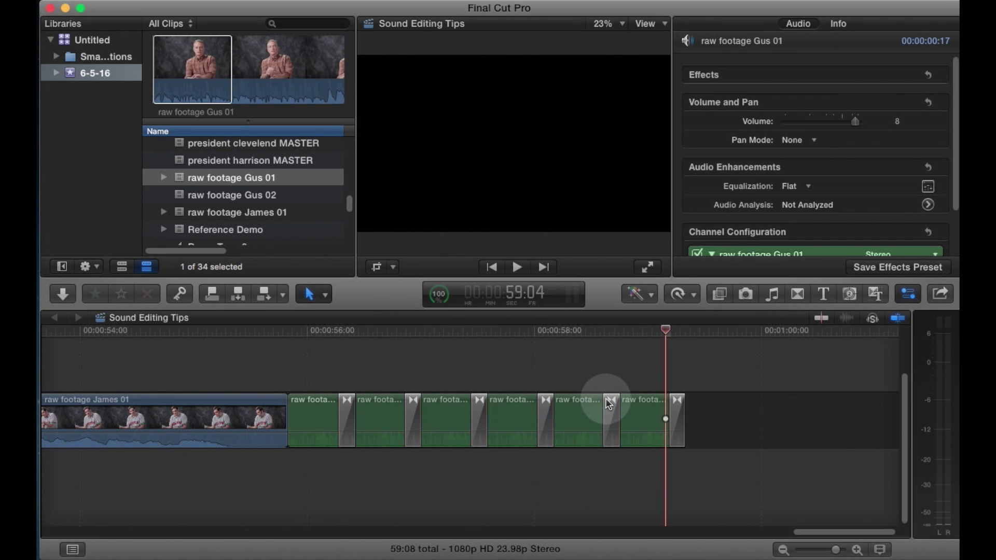
left_click(680, 408)
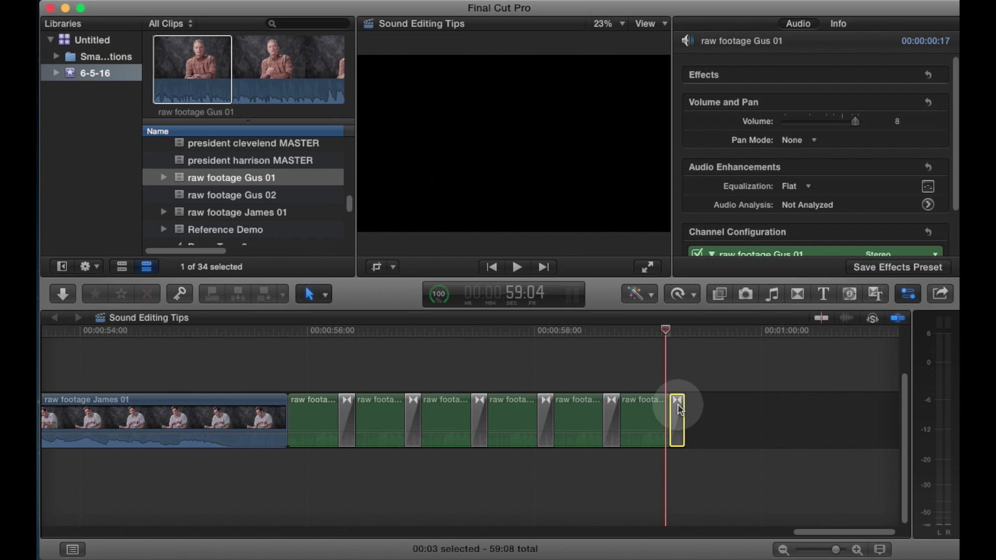
key("BackSpace")
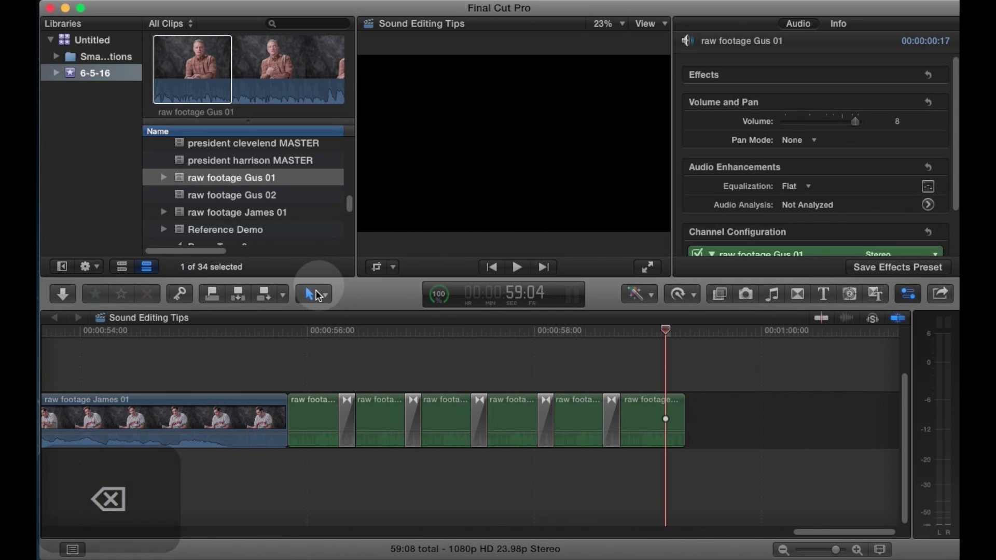
Step: Mark a range over the six quiet clips, from 55:20 to the end of the timeline
left_click(314, 331)
key("Up")
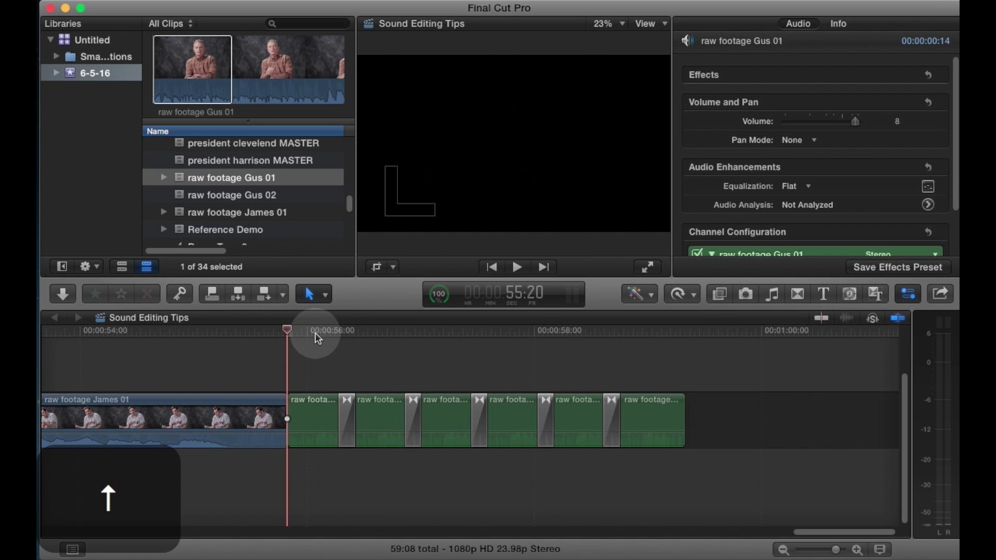
key("i")
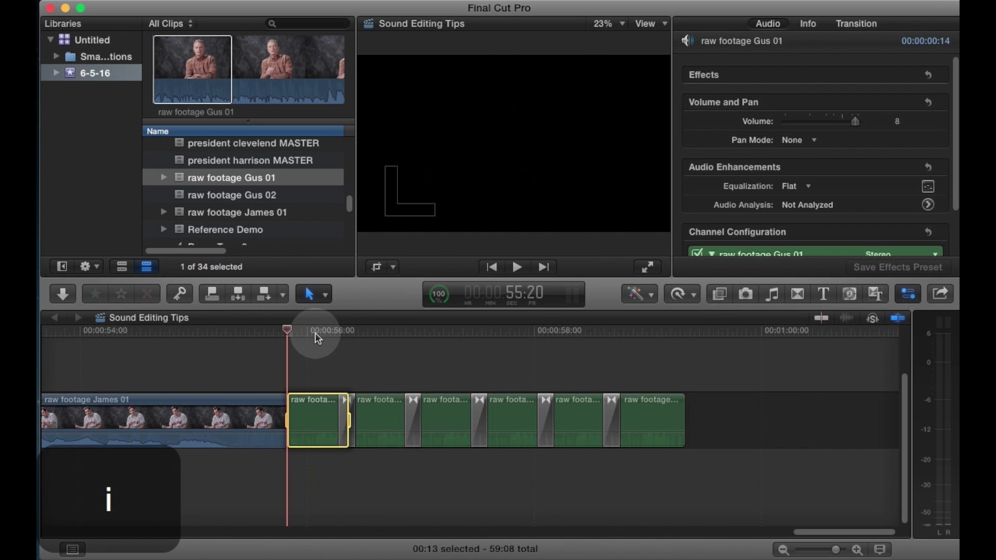
key("End")
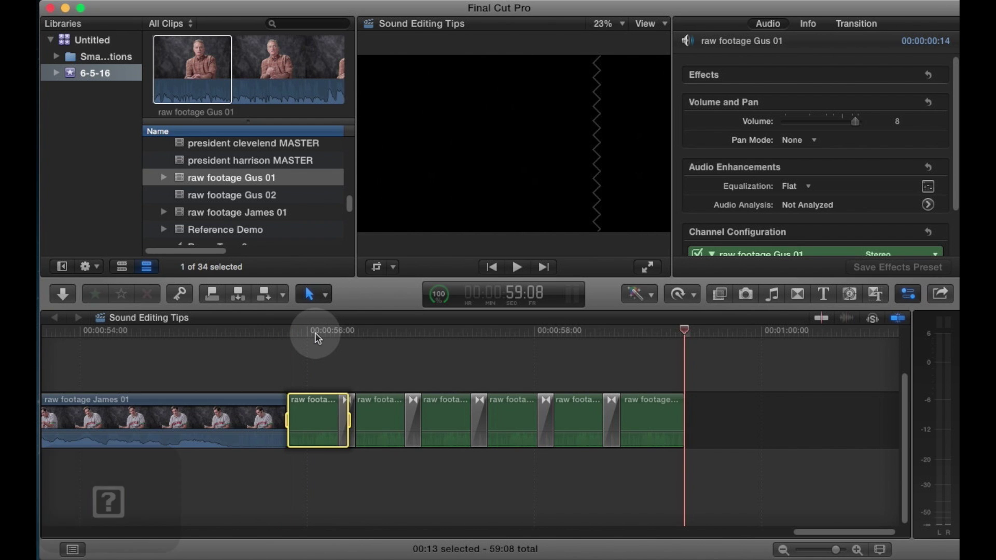
key("o")
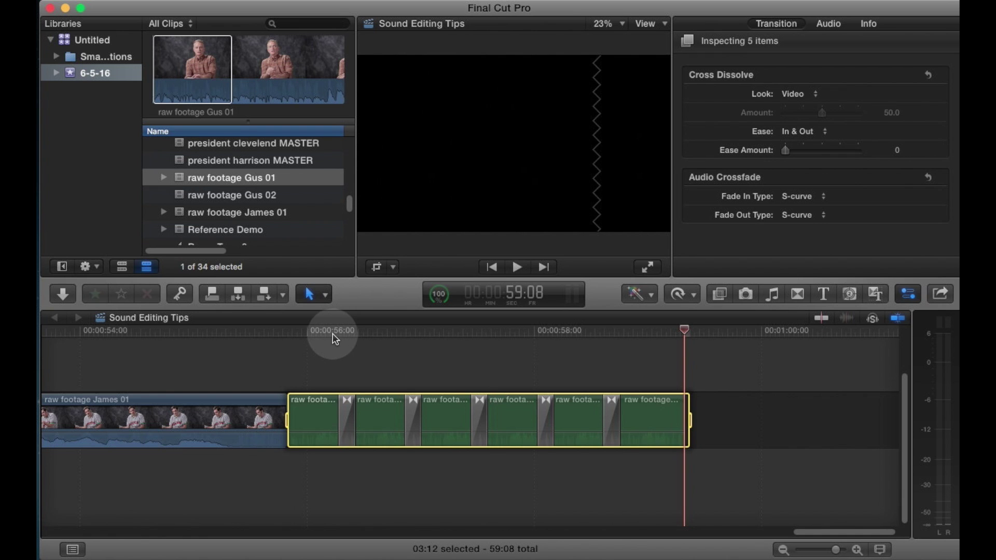
key("o")
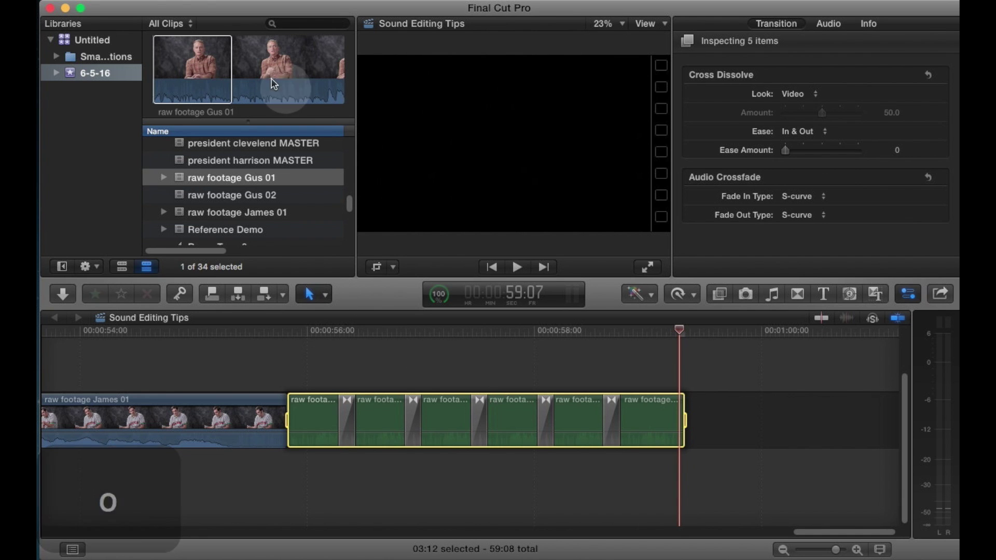
Step: Set up a Master File export of the marked range with Audio Only format and WAV as the audio file format
left_click(162, 1)
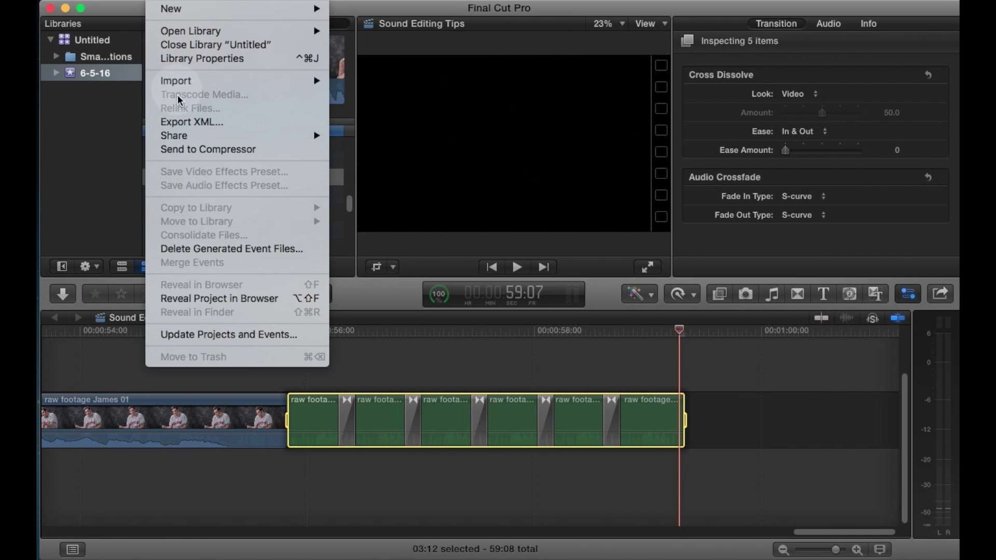
mouse_move(191, 134)
left_click(371, 148)
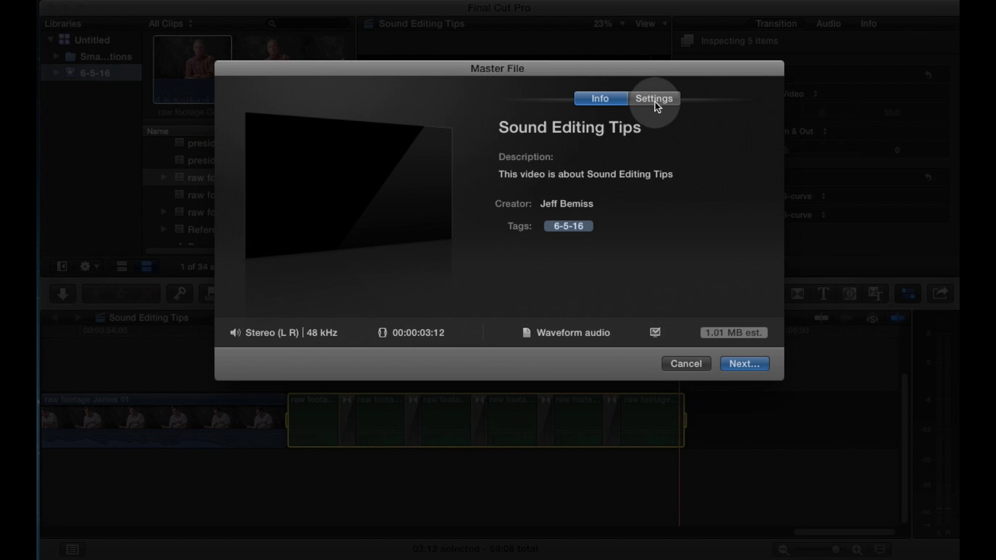
left_click(653, 99)
left_click(645, 161)
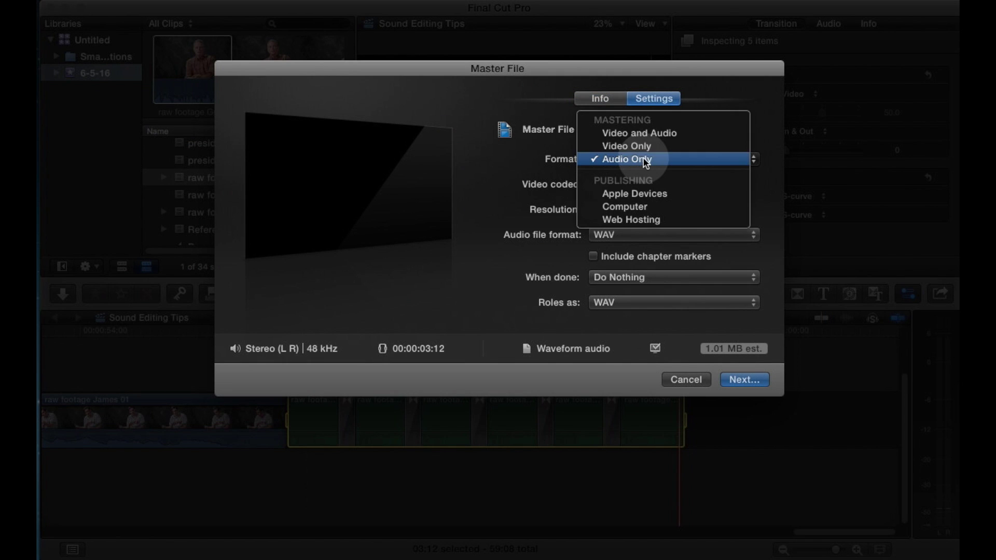
left_click(643, 158)
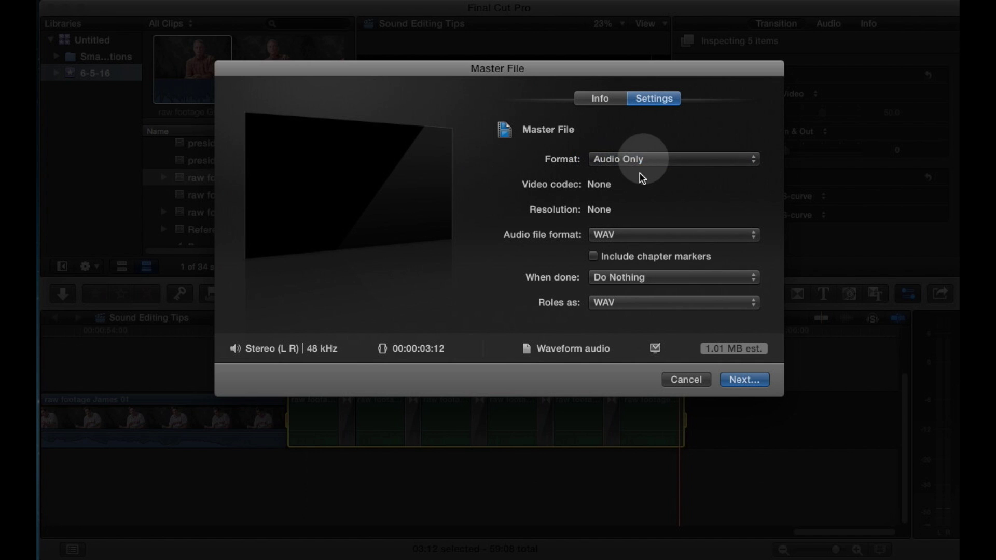
left_click(629, 235)
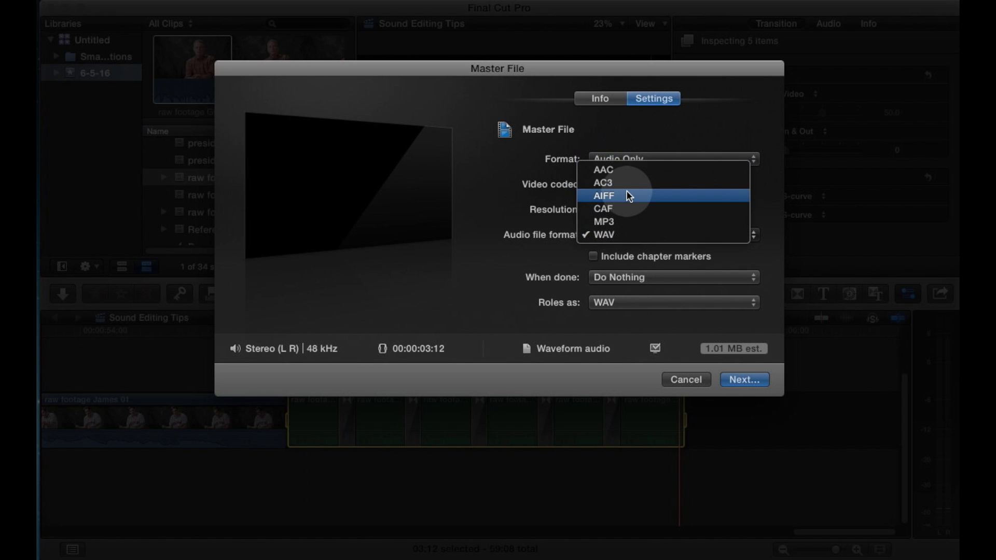
left_click(630, 236)
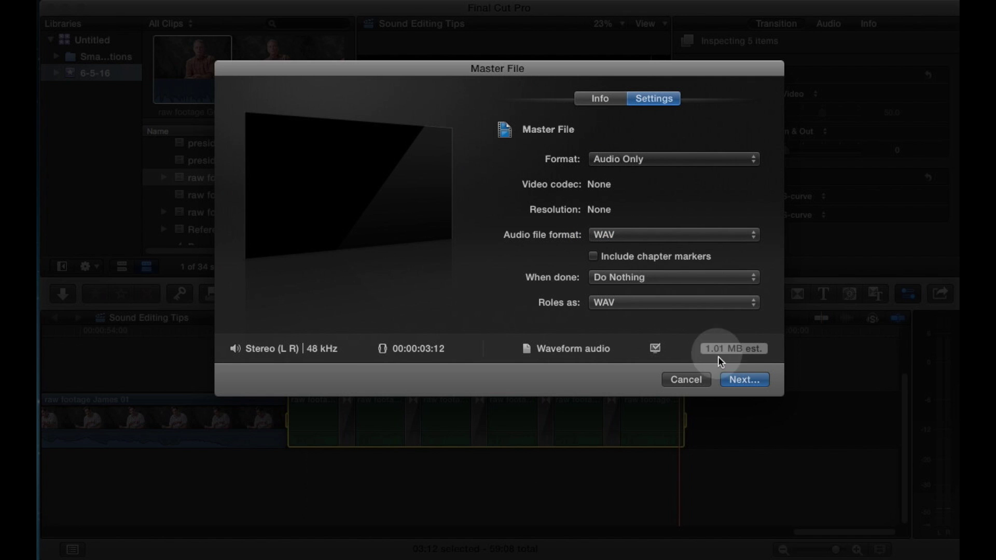
Step: Save the exported audio to the Desktop as Gus Presence and dismiss the export notification
left_click(738, 378)
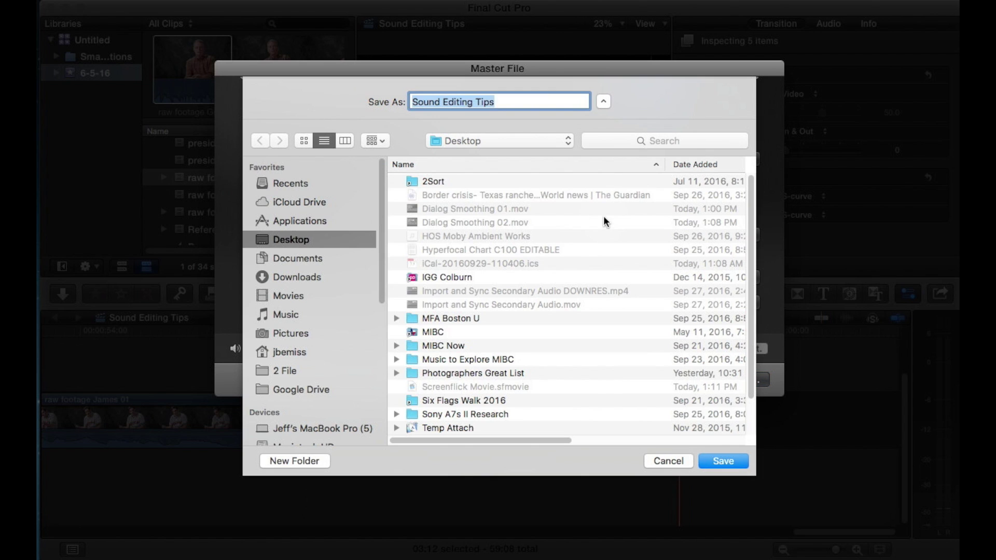
key("super+f")
left_click_drag(508, 101, 366, 79)
type("Gus Presence")
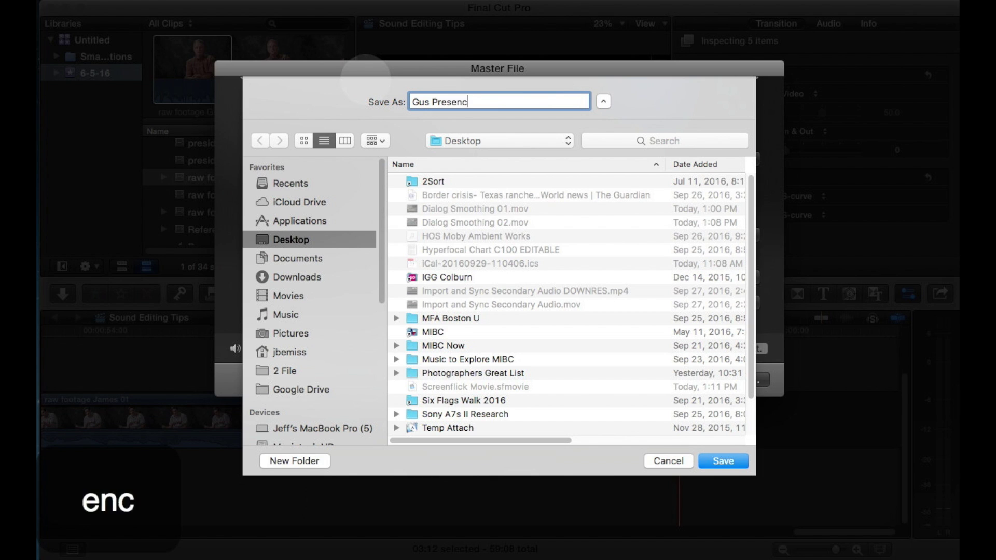
left_click(721, 461)
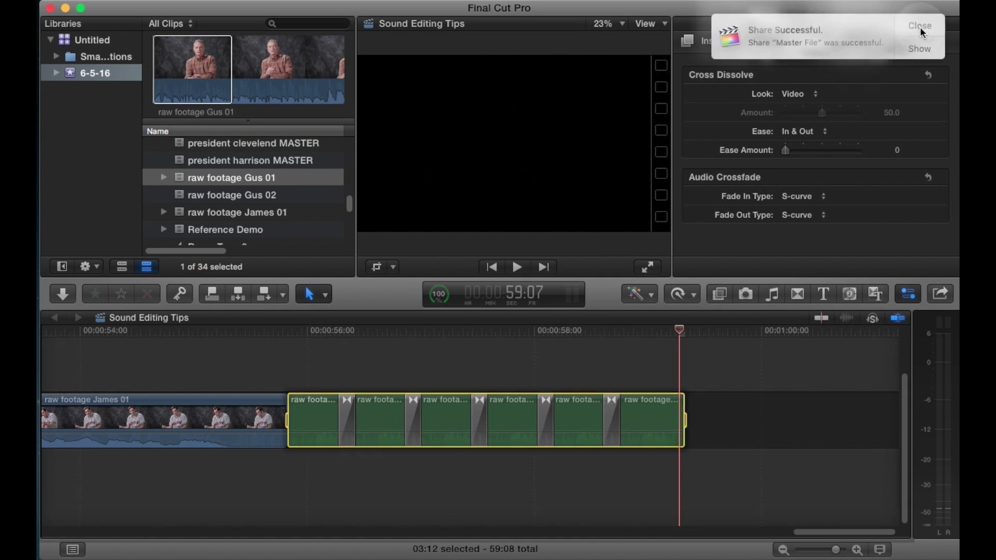
left_click(921, 26)
left_click(812, 78)
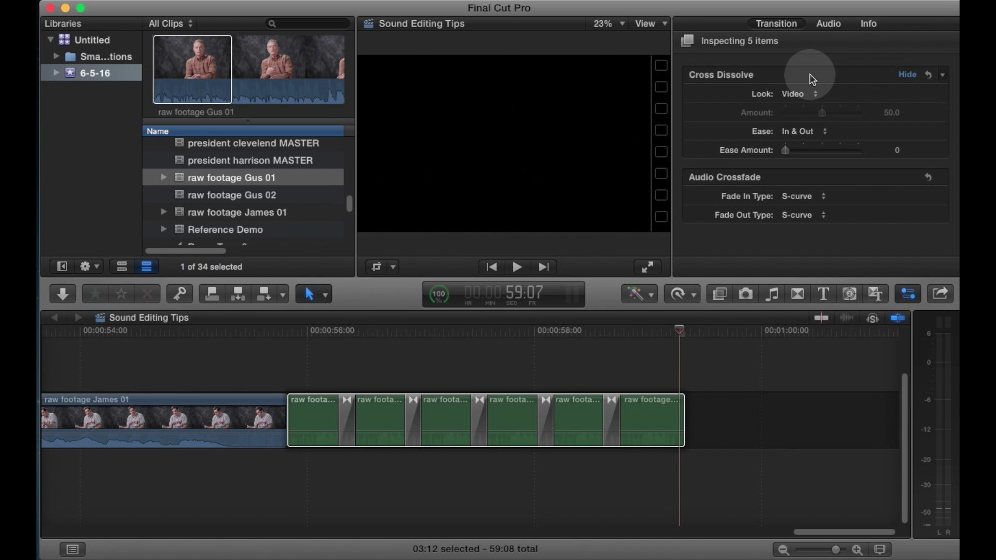
left_click(857, 194, "super")
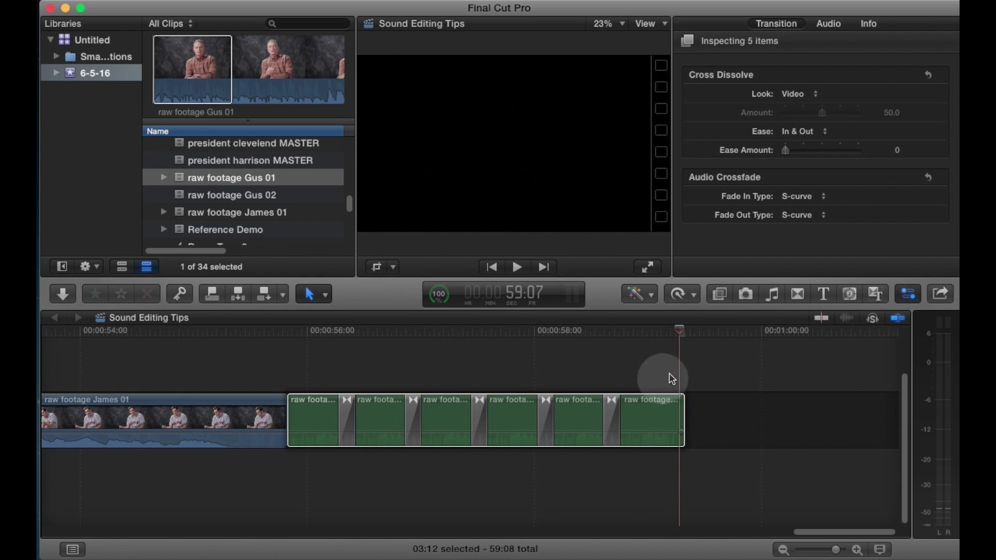
Step: Delete all six quiet clips and their dissolves from the end of the timeline and return the playhead to the start
left_click(712, 378)
left_click_drag(712, 377, 318, 455)
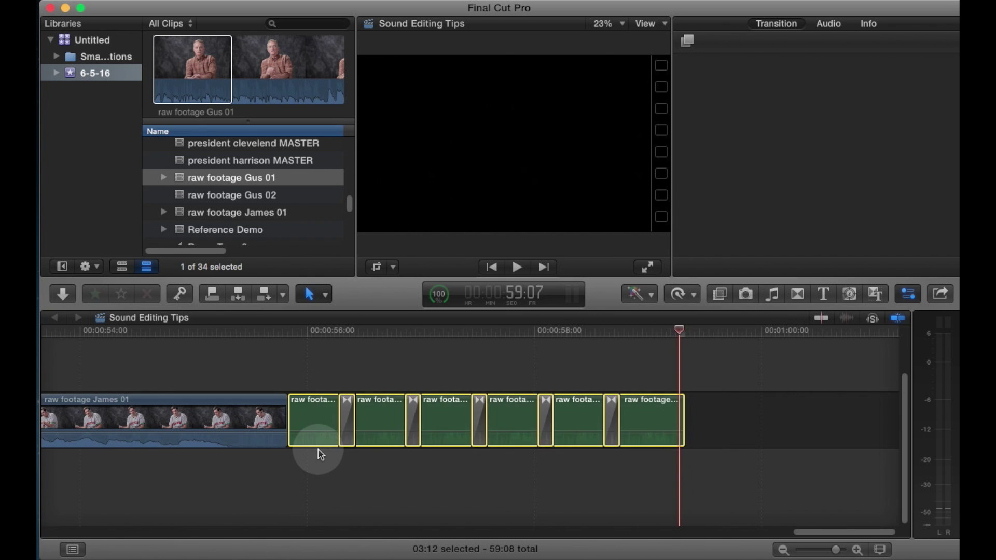
key("BackSpace")
key("Home")
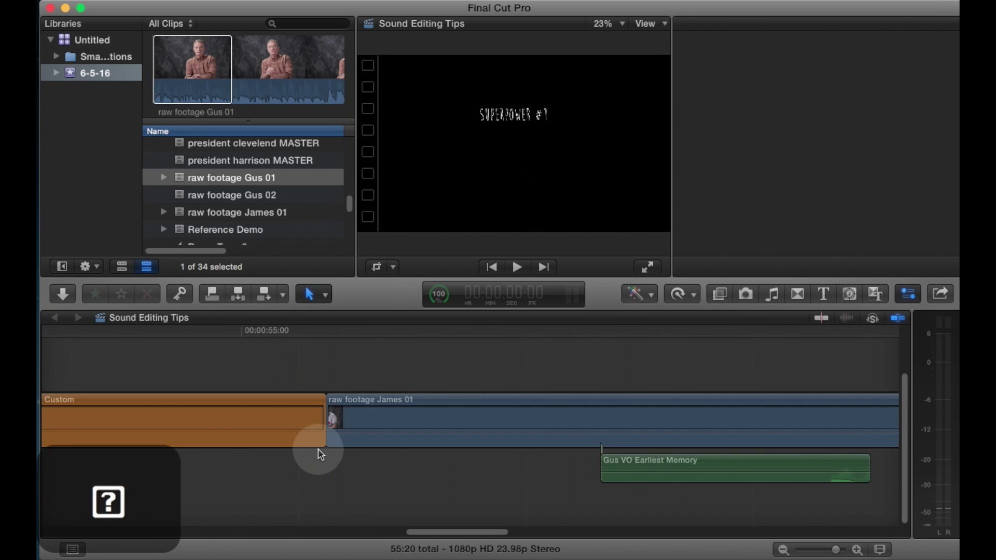
Step: Open the media import window at the Desktop folder and sort its files by Content Created, newest first
key("super")
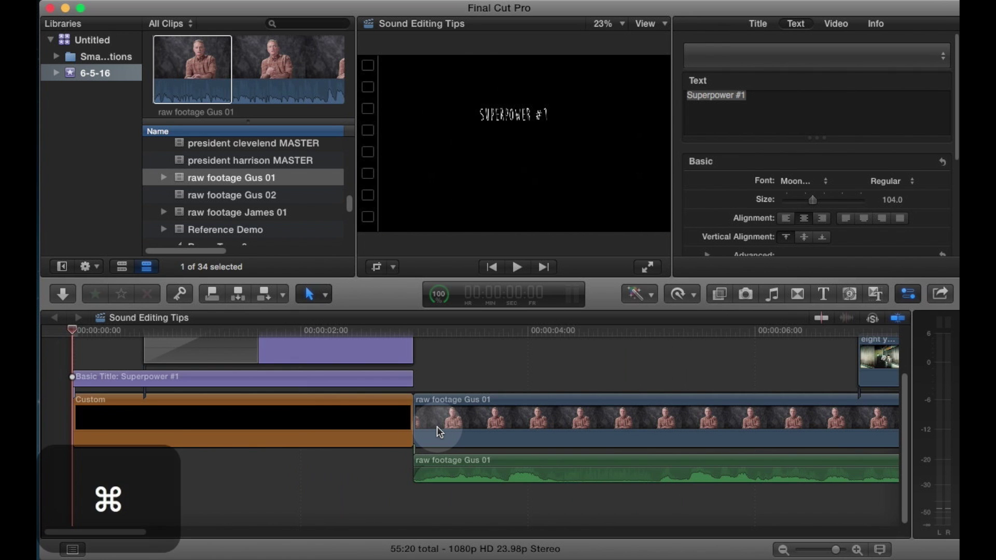
key("super+i")
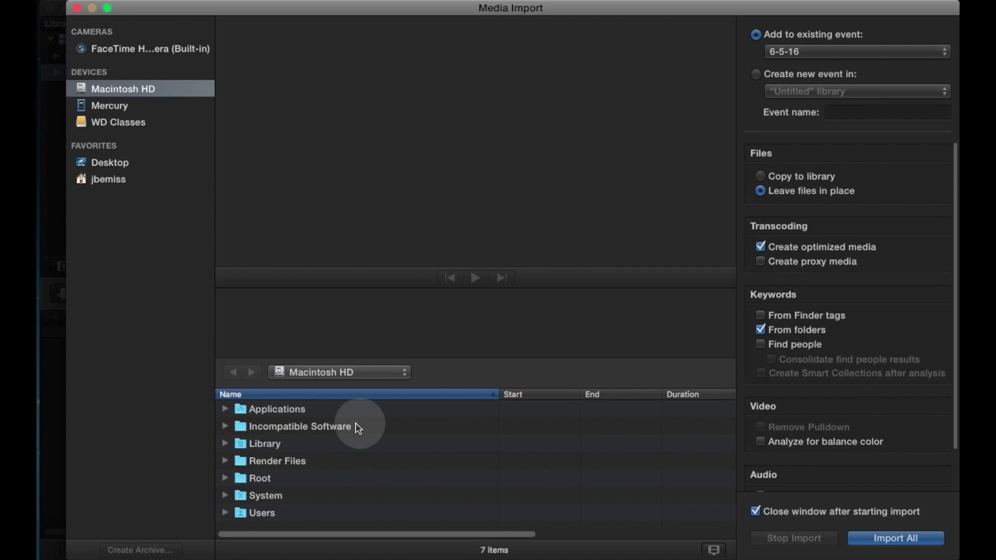
key("super+d")
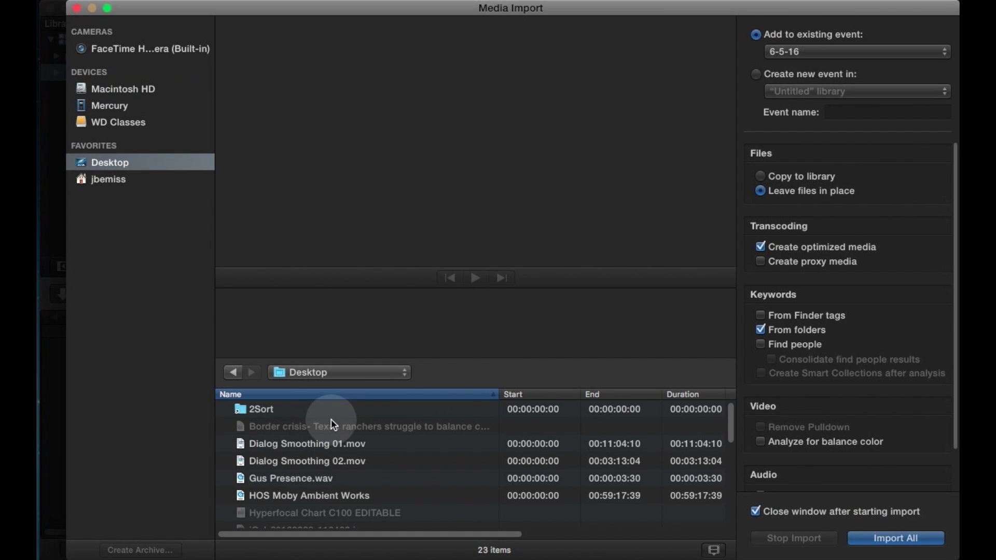
scroll(544, 410, "right", 5)
left_click(456, 397)
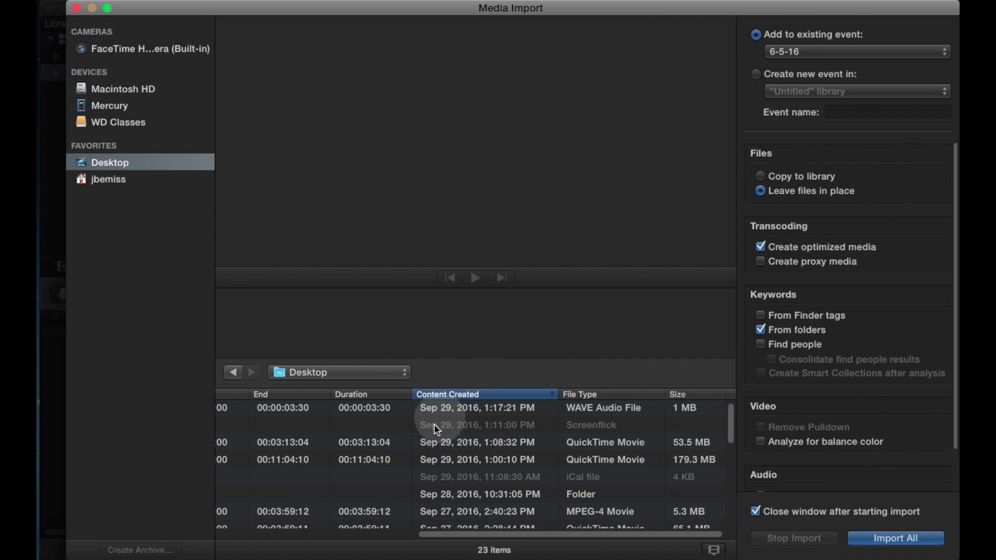
Step: Import Gus Presence.wav into the 6-5-16 event with its file copied to the library
scroll(400, 442, "left", 5)
left_click(307, 410)
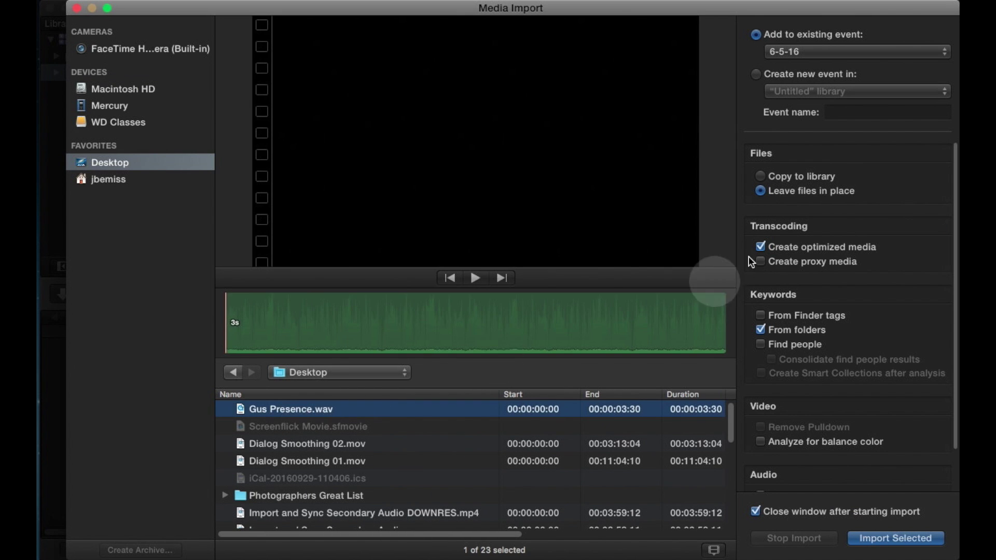
left_click(814, 175)
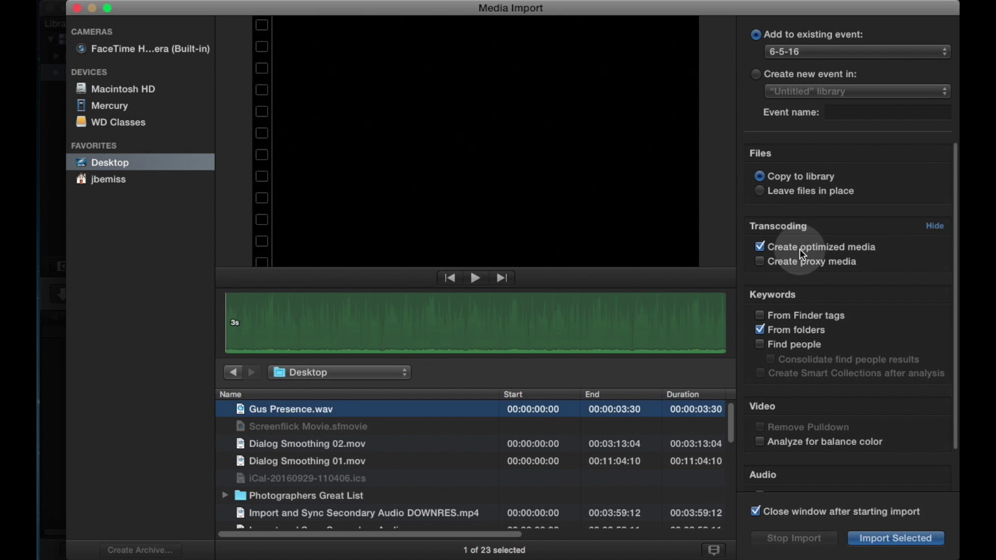
left_click(876, 539)
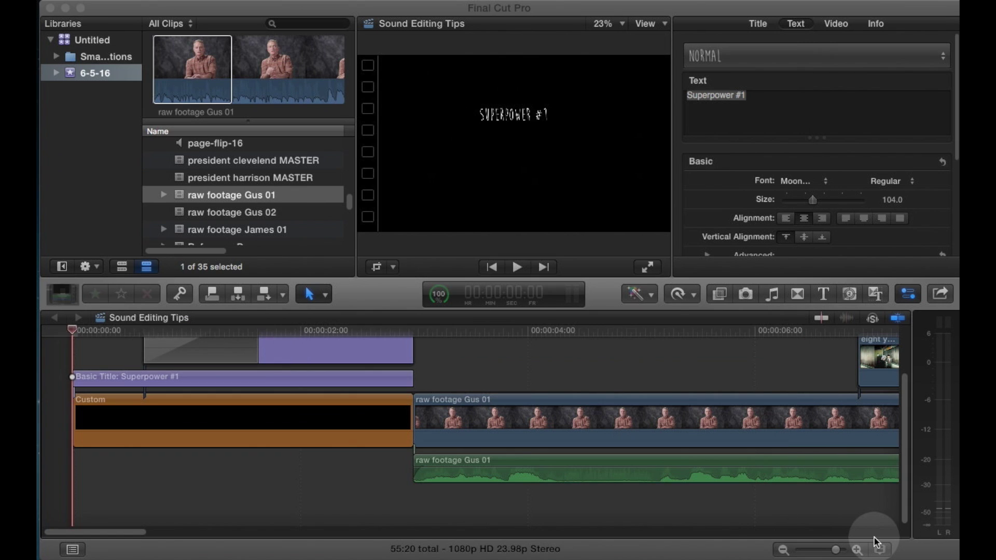
Step: Filter the event's clips by "presen" and select the Gus Presence audio clip
left_click(318, 24)
type("presen")
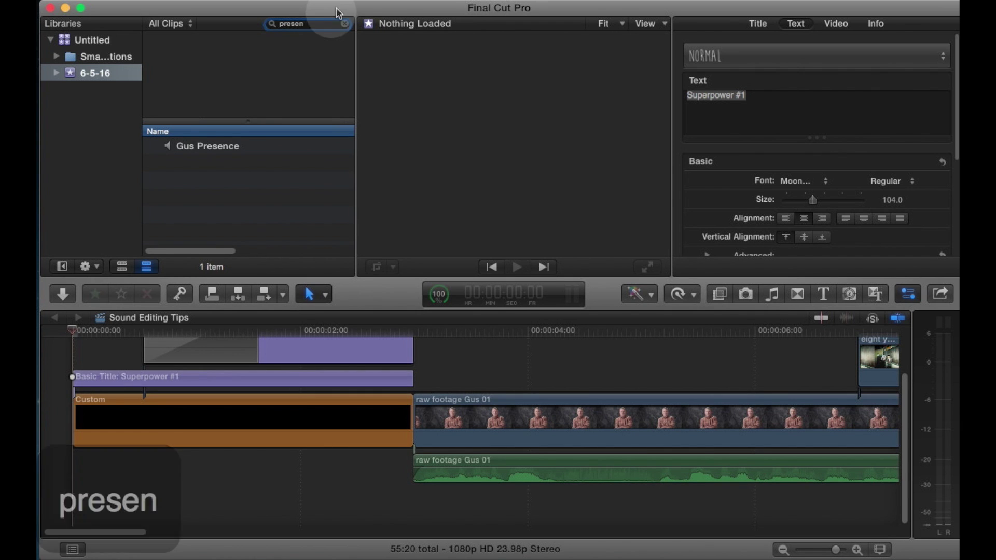
left_click(225, 148)
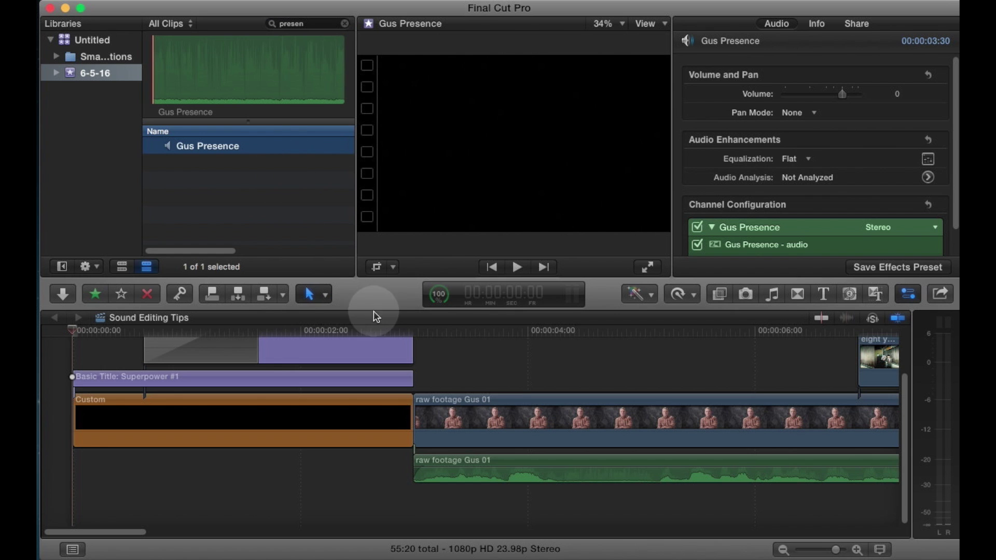
Step: Mark a short range in Gus Presence and place it in the gap between the raw footage Gus 01 audio clips around 10 seconds
scroll(490, 351, "right", 2)
scroll(490, 351, "right", 20)
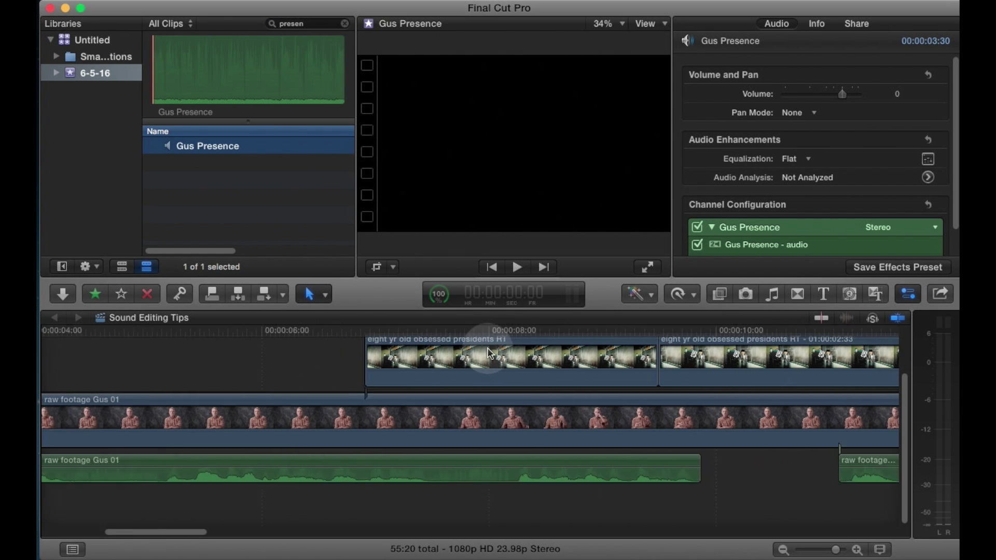
left_click(433, 329)
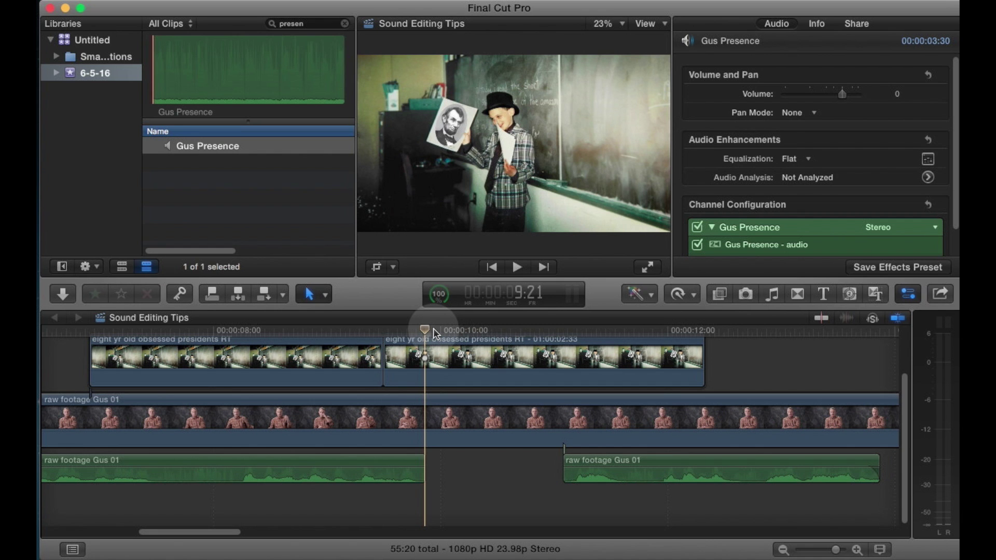
left_click(223, 56)
key("i")
key("o")
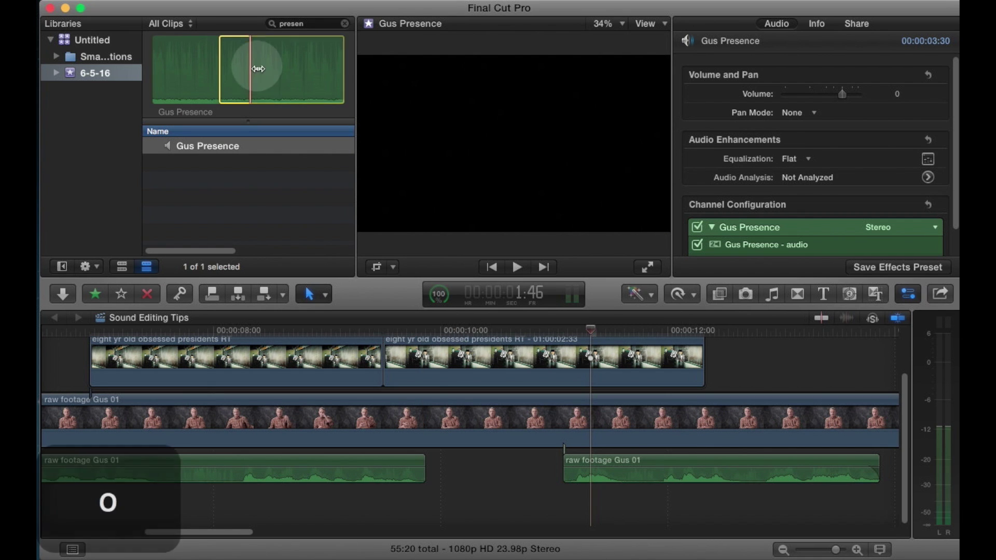
left_click_drag(247, 64, 478, 473)
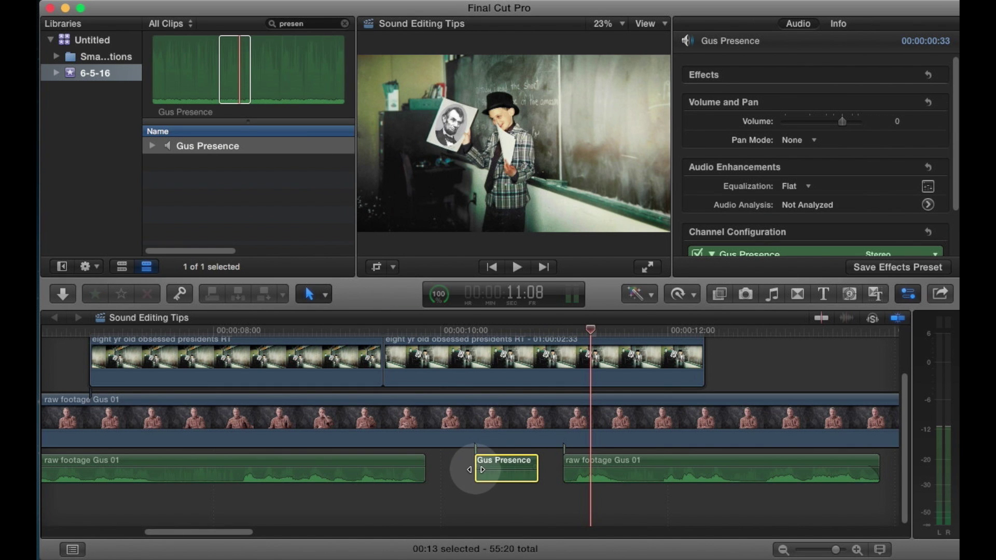
Step: Extend both ends of the Gus Presence clip so it slightly overlaps the audio clips on either side of the gap
left_click_drag(474, 470, 435, 451)
left_click(438, 466)
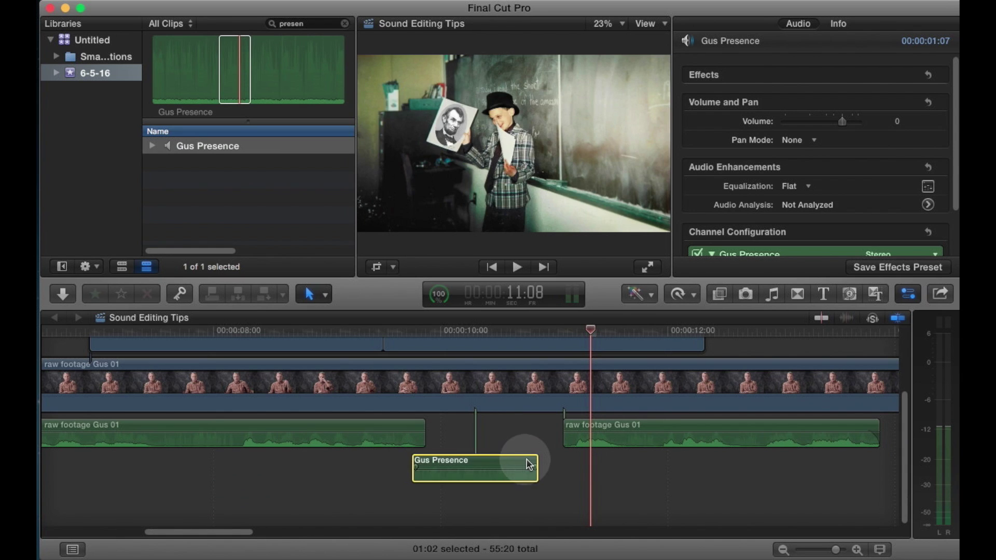
left_click_drag(537, 464, 579, 466)
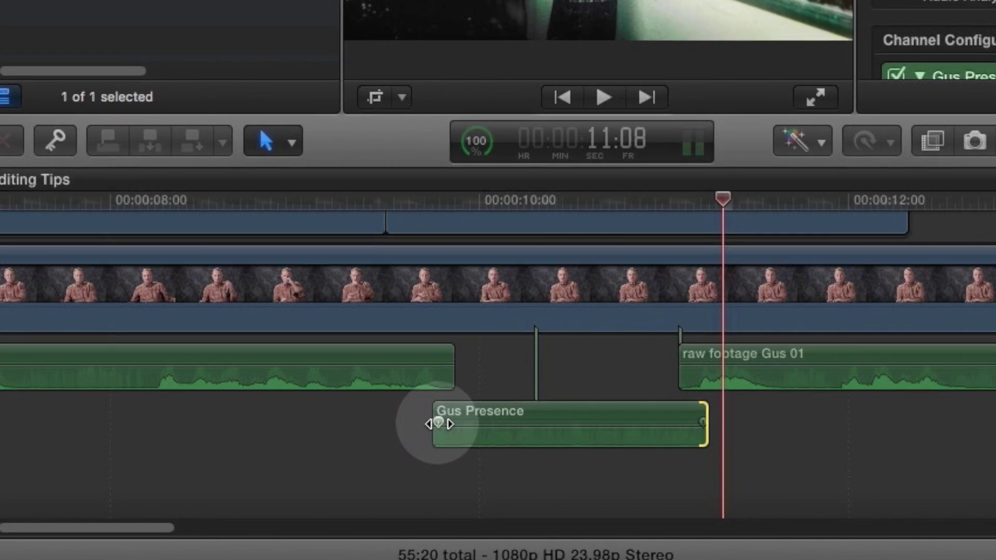
Step: Add a short fade-in and a short fade-out to the Gus Presence clip
left_click_drag(415, 468, 426, 466)
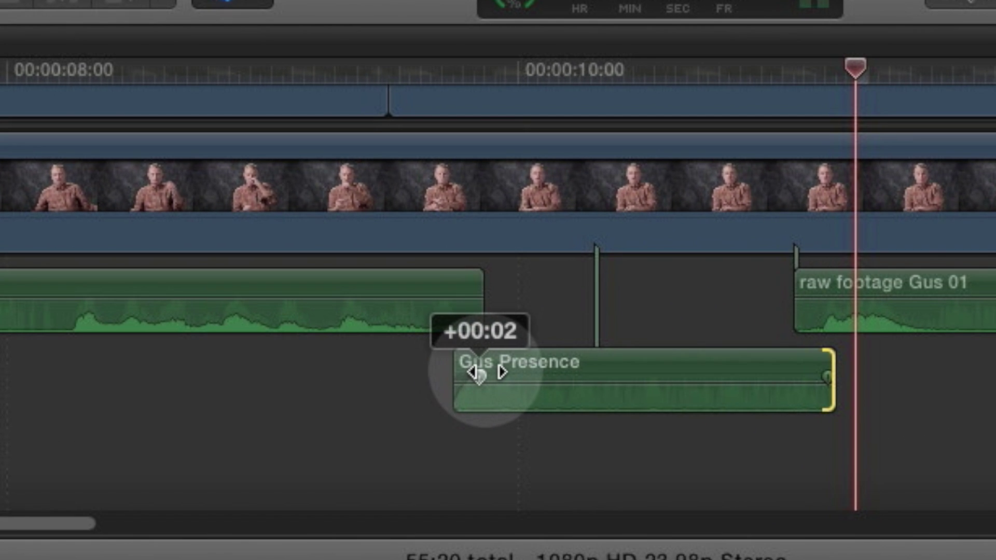
left_click_drag(486, 372, 486, 372)
left_click_drag(815, 379, 794, 384)
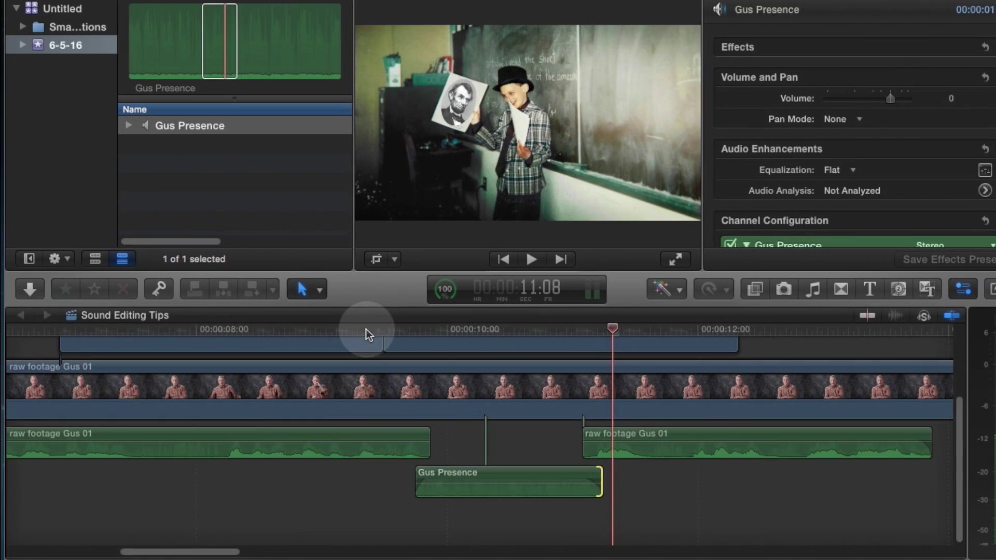
Step: Play the timeline from 9:08 across the filled gap and examine the fades on the Gus Presence clip
left_click(348, 70)
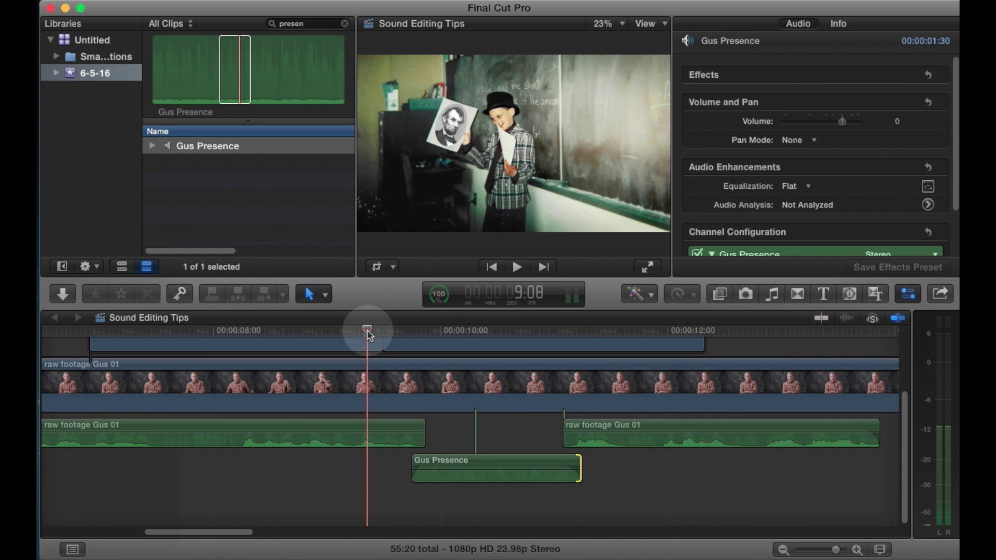
key("space")
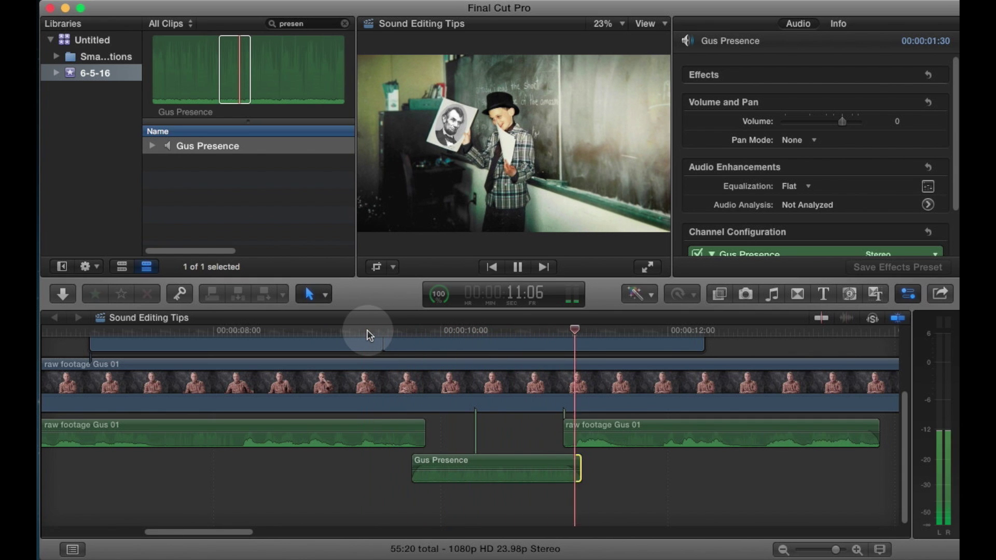
key("space")
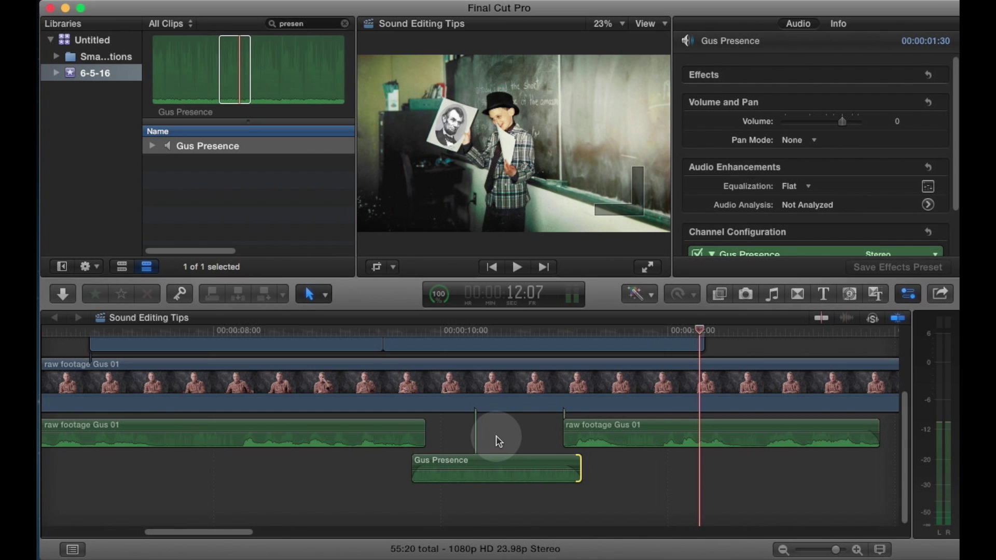
mouse_move(425, 480)
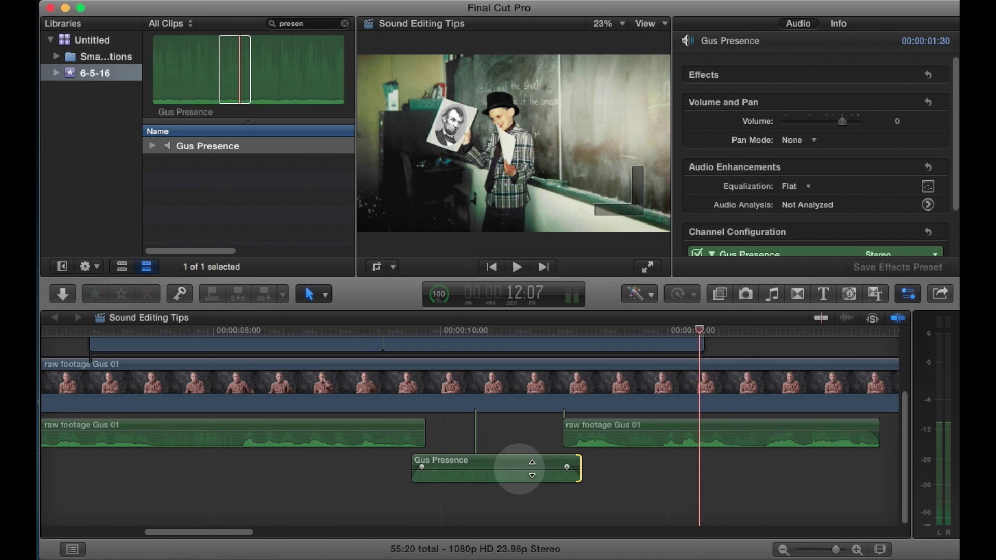
left_click(567, 469)
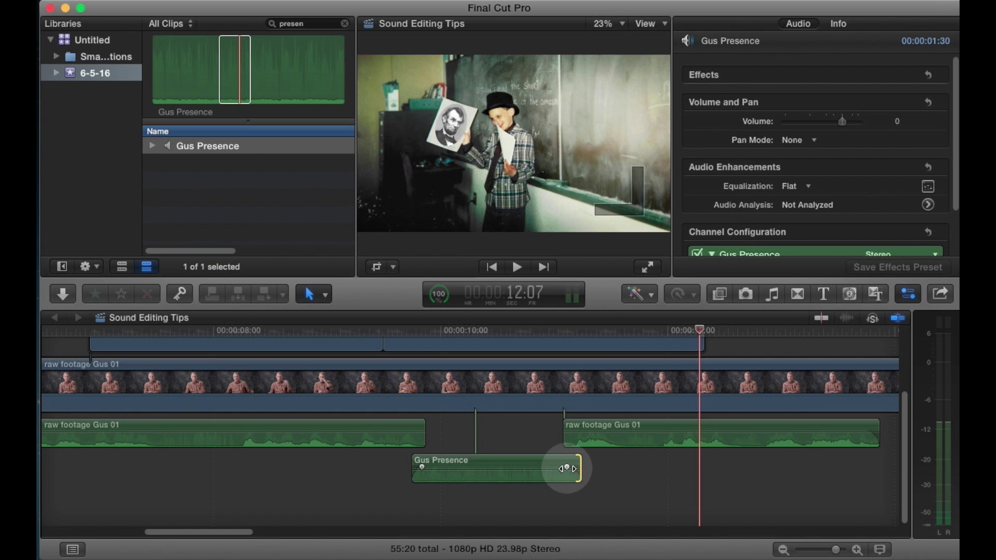